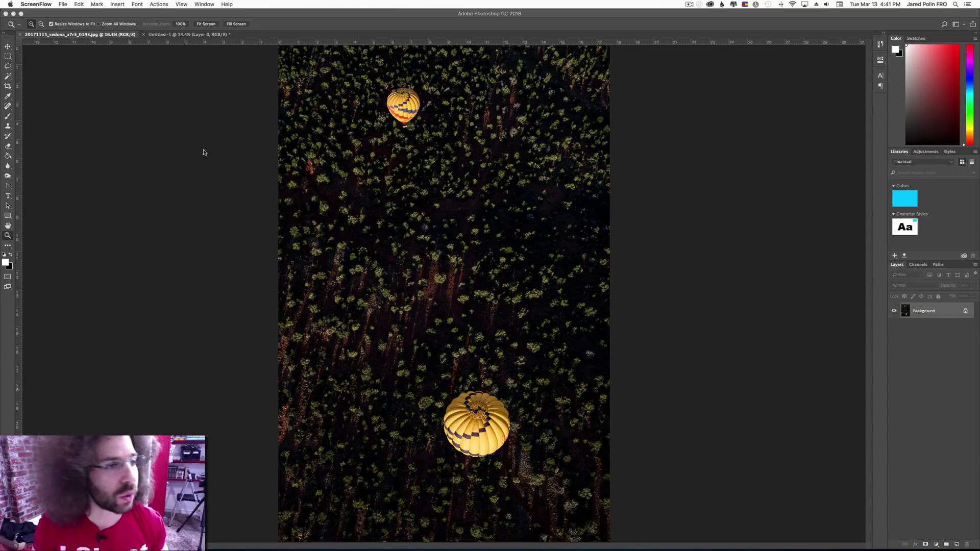
Lasso the upper balloon, Content-Aware Fill it, then undo the fill.
{"action": "left_click", "coordinate": [8, 67]}
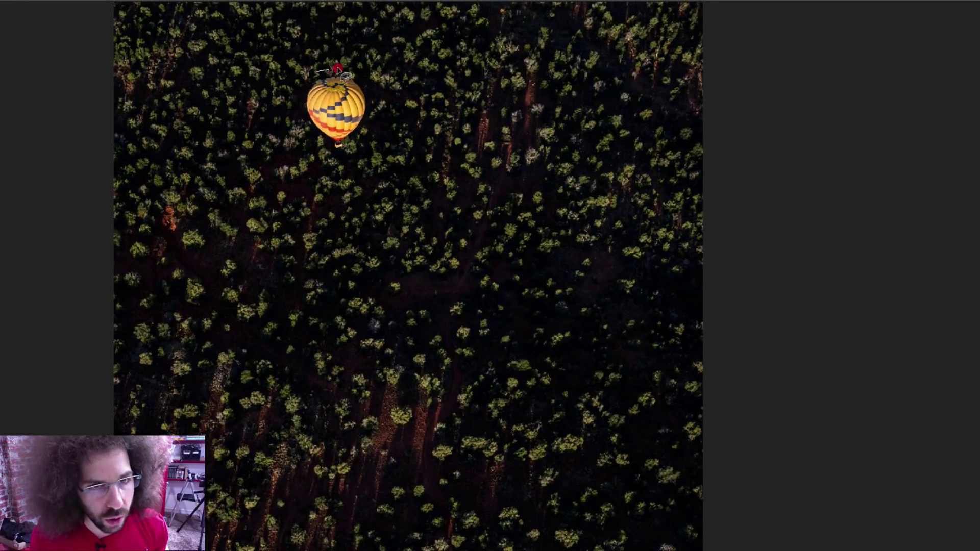
{"action": "mouse_move", "coordinate": [337, 68]}
{"action": "left_mouse_down"}
{"action": "mouse_move", "coordinate": [373, 80]}
{"action": "mouse_move", "coordinate": [375, 115]}
{"action": "mouse_move", "coordinate": [367, 145]}
{"action": "mouse_move", "coordinate": [337, 158]}
{"action": "mouse_move", "coordinate": [308, 146]}
{"action": "mouse_move", "coordinate": [296, 113]}
{"action": "mouse_move", "coordinate": [305, 83]}
{"action": "mouse_move", "coordinate": [324, 71]}
{"action": "left_mouse_up"}
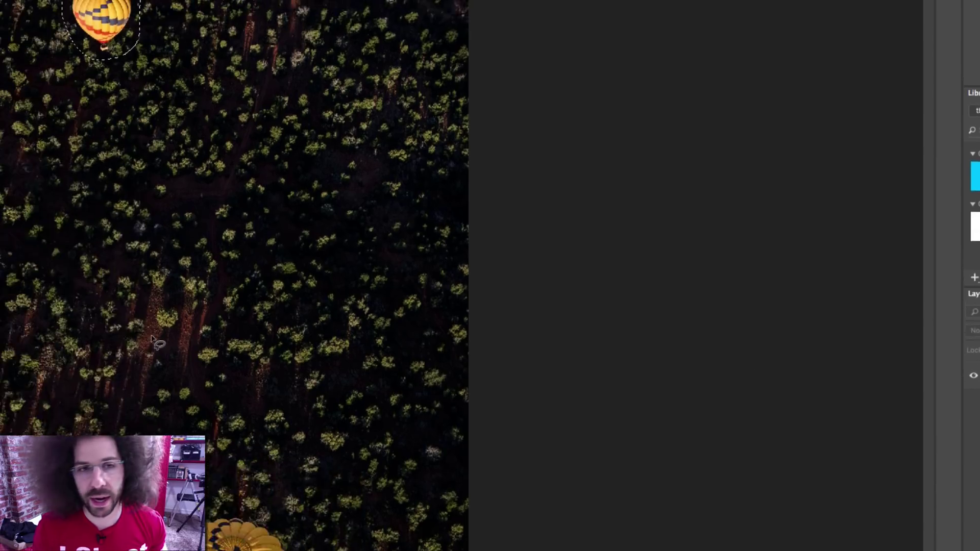
{"action": "key", "text": "shift+BackSpace"}
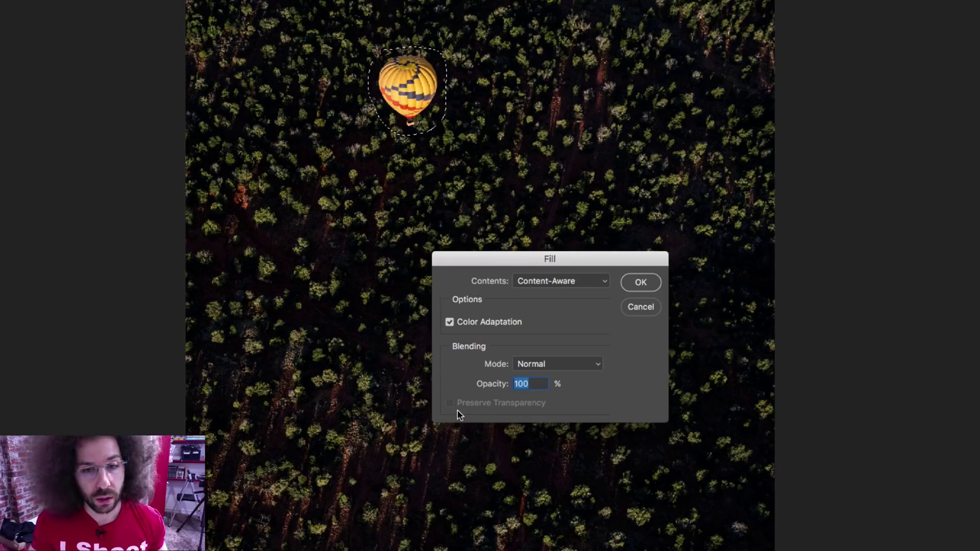
{"action": "left_click", "coordinate": [641, 283]}
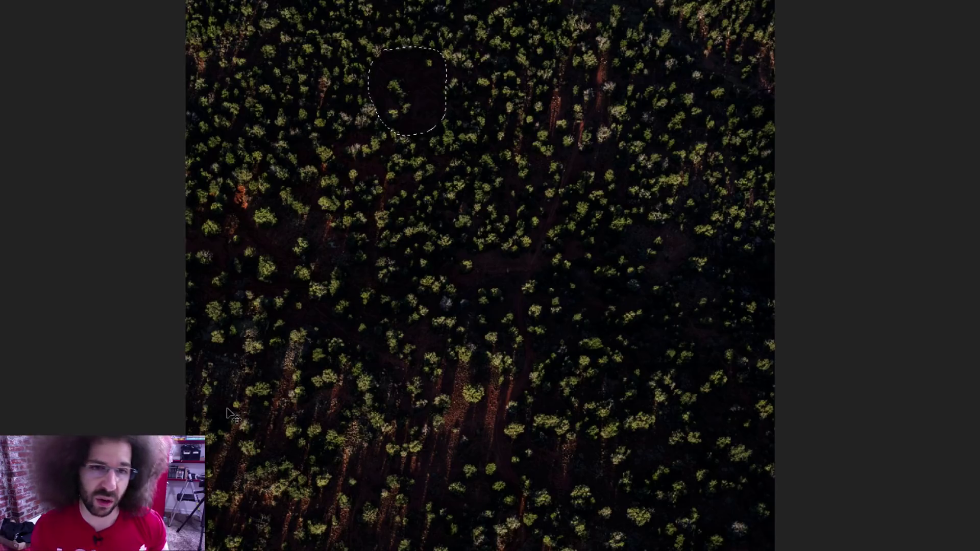
{"action": "key", "text": "ctrl+z"}
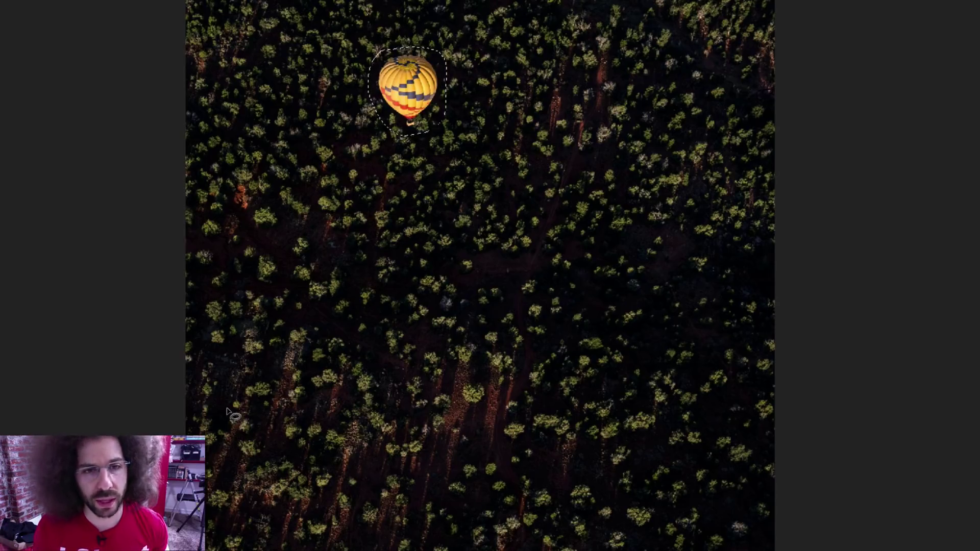
Apply Content-Aware Fill to the balloon selection again and undo it once more.
{"action": "key", "text": "shift+BackSpace"}
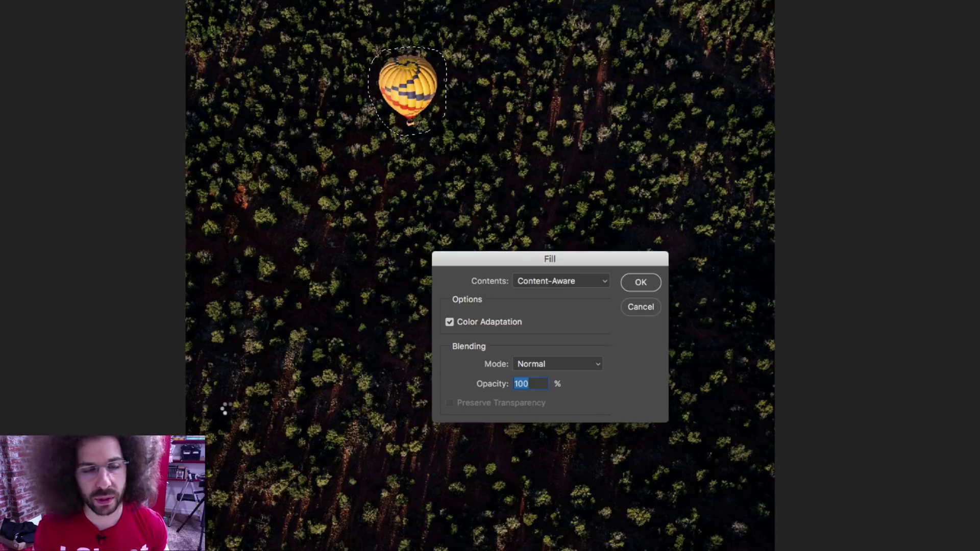
{"action": "key", "text": "Return"}
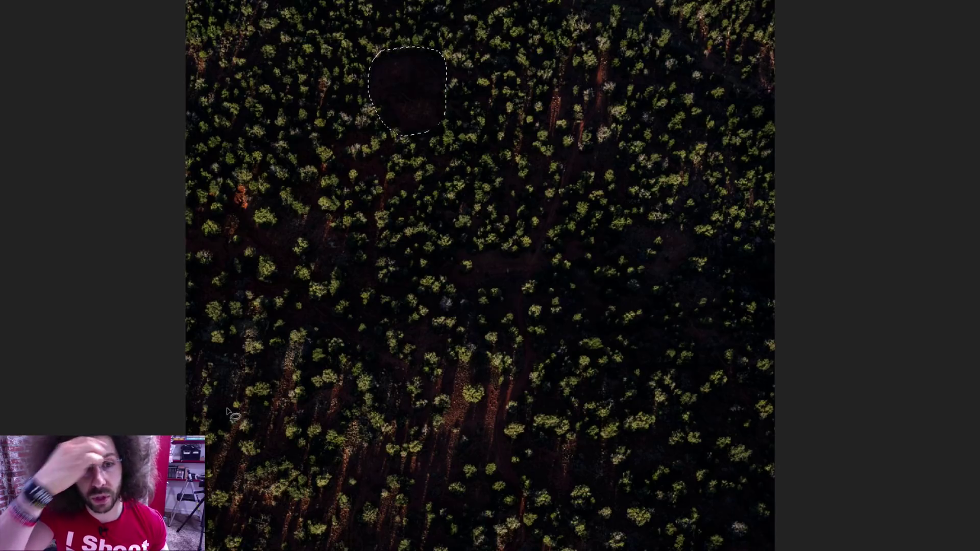
{"action": "key", "text": "ctrl+z"}
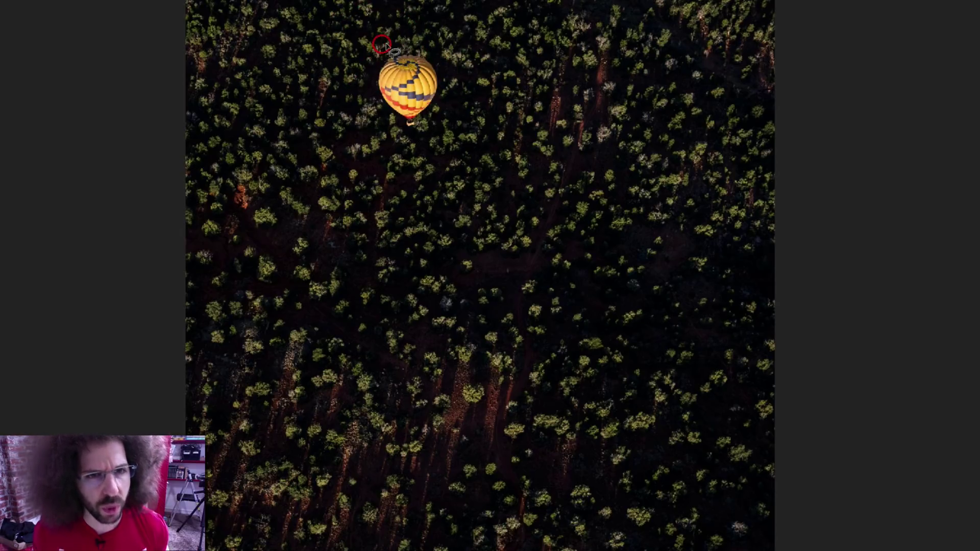
Try Content-Aware Fill on the current balloon selection once more, then undo it.
{"action": "key", "text": "shift+BackSpace"}
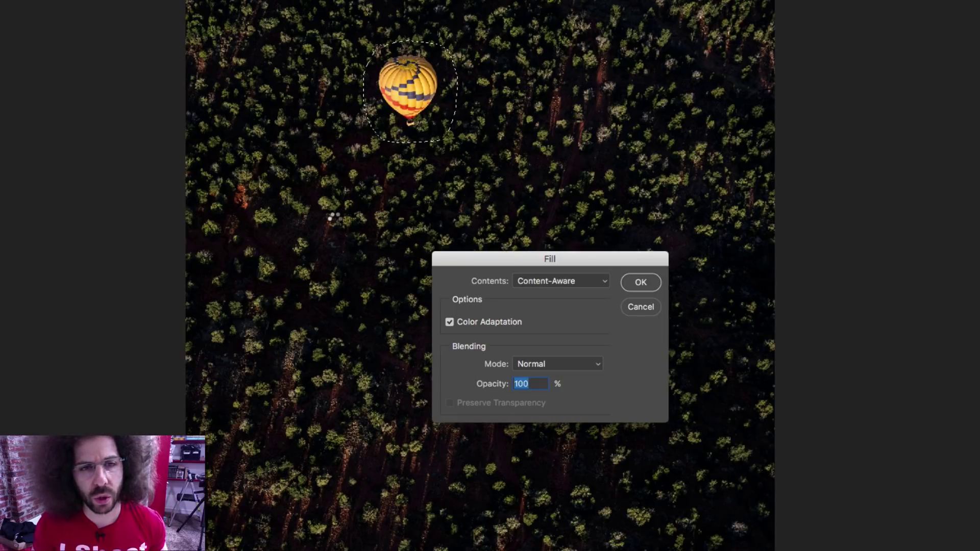
{"action": "key", "text": "Return"}
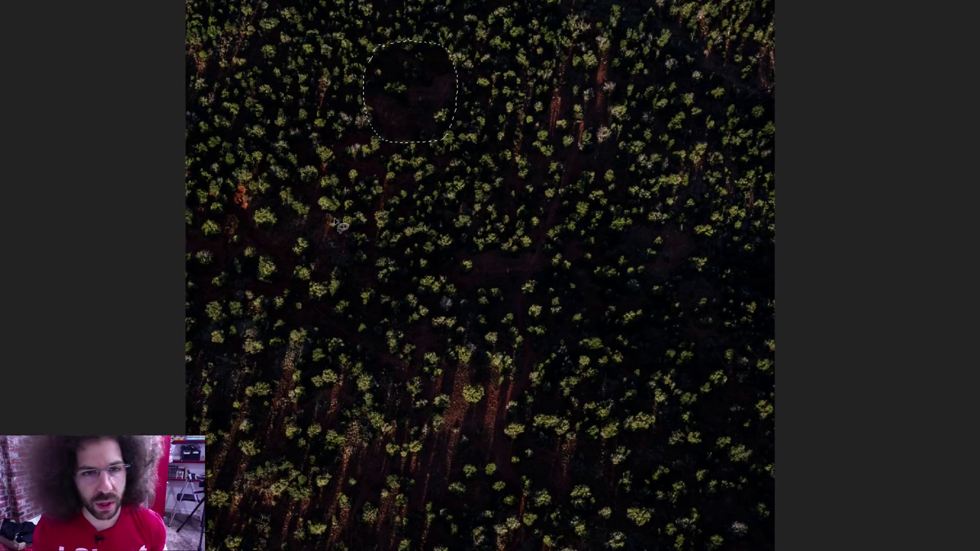
{"action": "key", "text": "ctrl+z"}
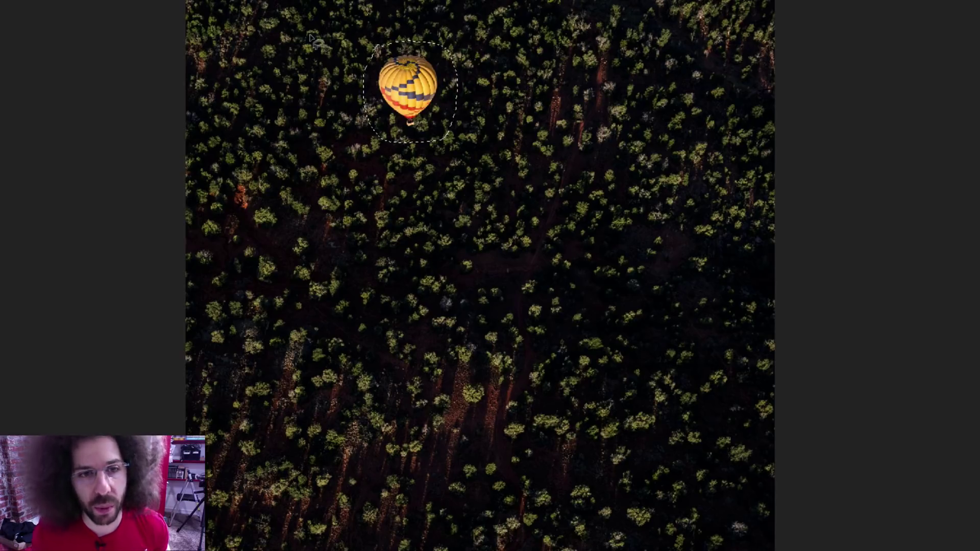
Lasso a wider area around the upper balloon, Content-Aware Fill it, and deselect.
{"action": "left_click", "coordinate": [338, 40]}
{"action": "mouse_move", "coordinate": [397, 51]}
{"action": "left_mouse_down"}
{"action": "mouse_move", "coordinate": [416, 48]}
{"action": "mouse_move", "coordinate": [437, 64]}
{"action": "mouse_move", "coordinate": [442, 97]}
{"action": "mouse_move", "coordinate": [426, 128]}
{"action": "mouse_move", "coordinate": [410, 137]}
{"action": "mouse_move", "coordinate": [391, 121]}
{"action": "mouse_move", "coordinate": [376, 100]}
{"action": "mouse_move", "coordinate": [381, 60]}
{"action": "left_mouse_up"}
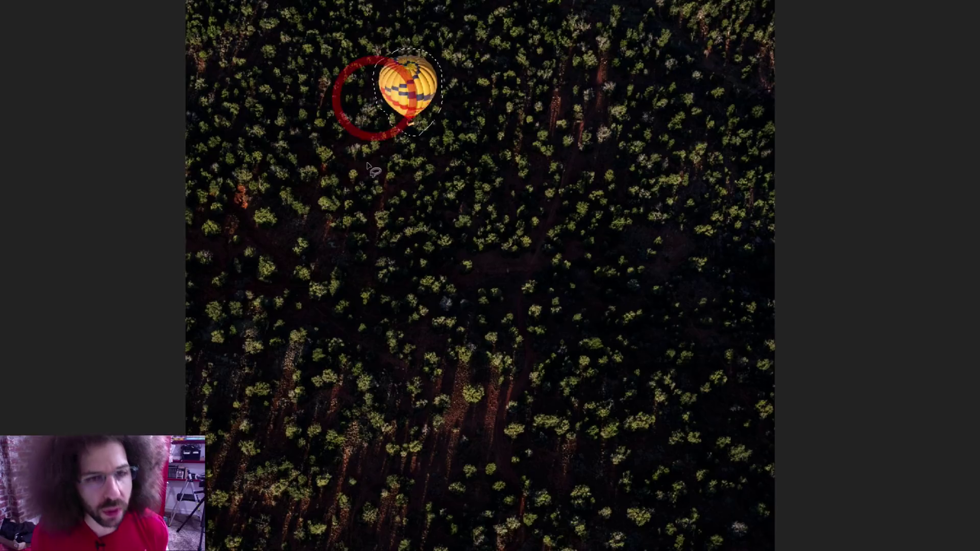
{"action": "key", "text": "shift+BackSpace"}
{"action": "key", "text": "Return"}
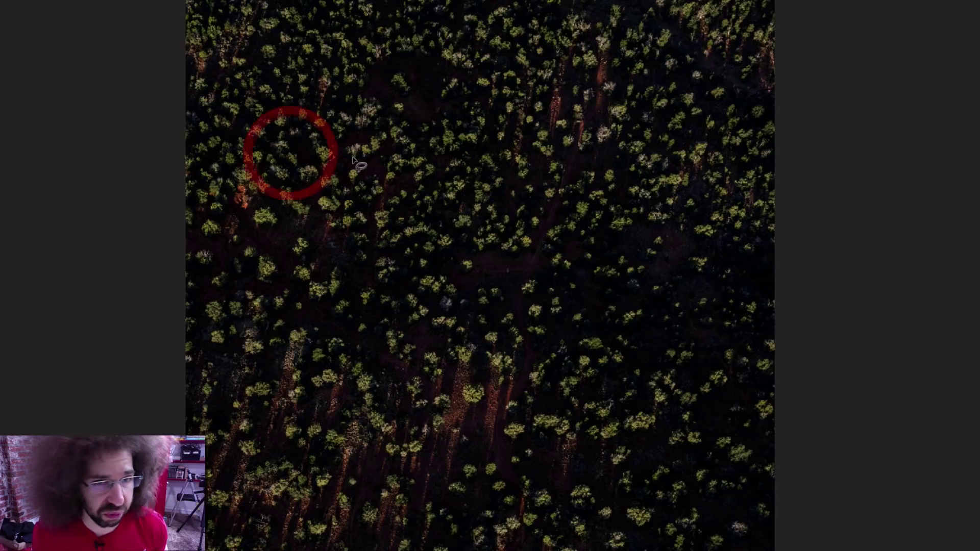
{"action": "key", "text": "ctrl+d"}
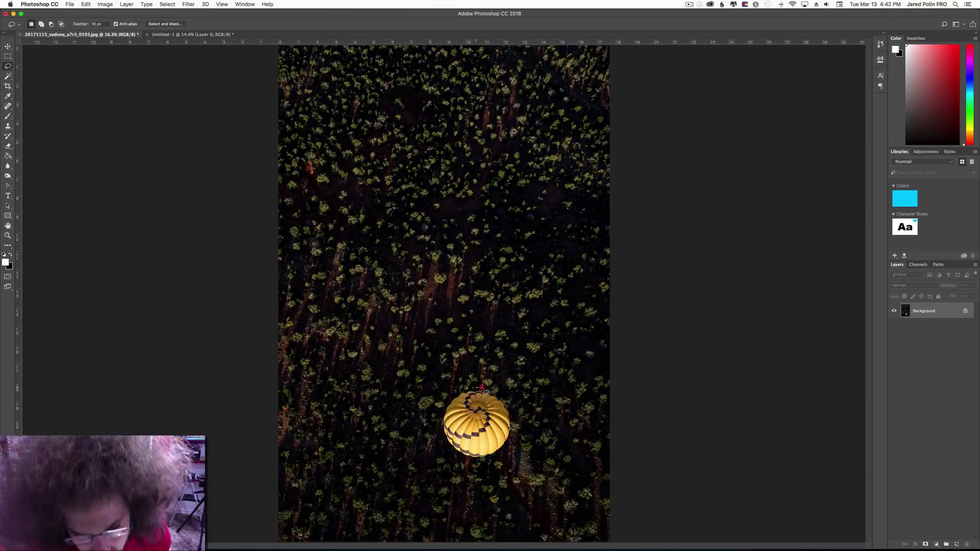
Lasso the lower balloon and fill it with Content-Aware Fill.
{"action": "mouse_move", "coordinate": [482, 388]}
{"action": "left_mouse_down"}
{"action": "mouse_move", "coordinate": [509, 403]}
{"action": "mouse_move", "coordinate": [515, 435]}
{"action": "mouse_move", "coordinate": [502, 458]}
{"action": "mouse_move", "coordinate": [456, 459]}
{"action": "left_mouse_up"}
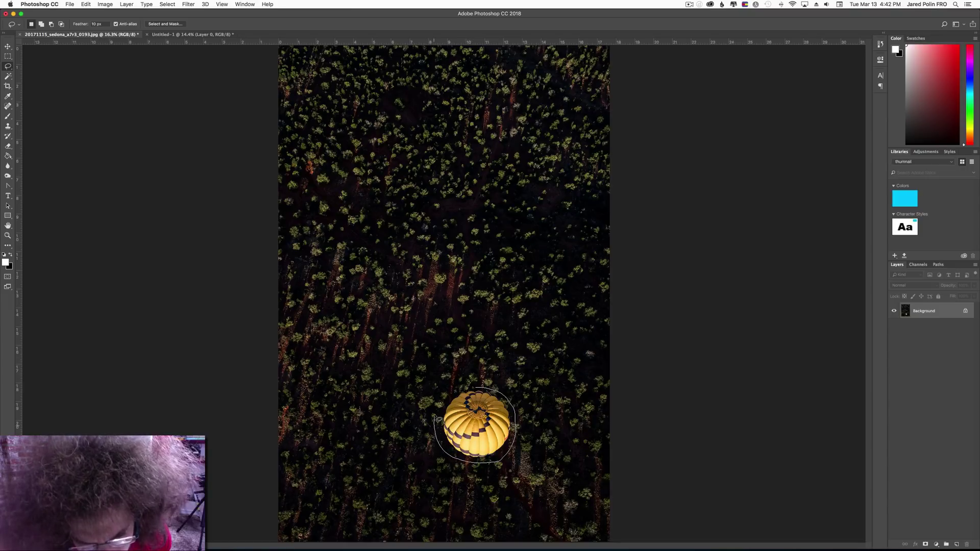
{"action": "left_click_drag", "start_coordinate": [470, 388], "coordinate": [478, 388]}
{"action": "key", "text": "shift+BackSpace"}
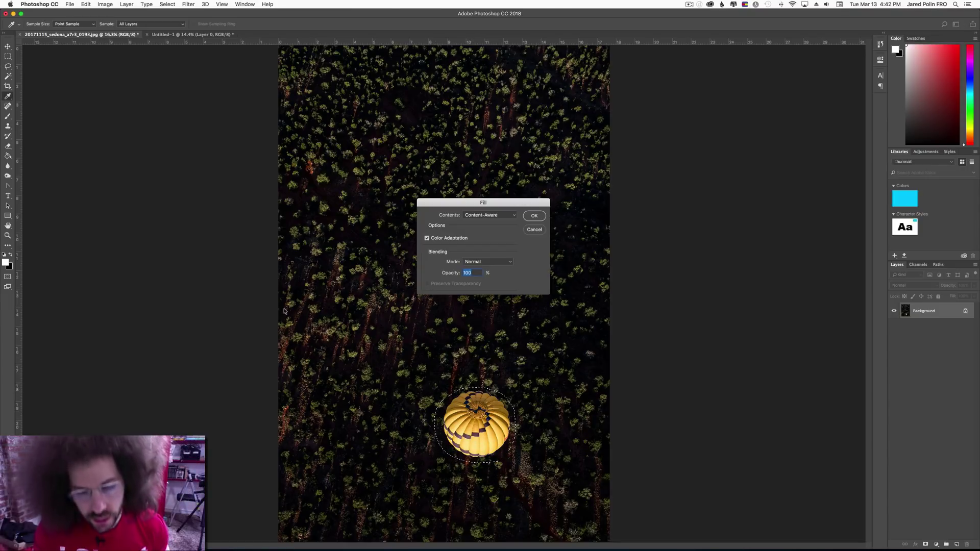
{"action": "key", "text": "Return"}
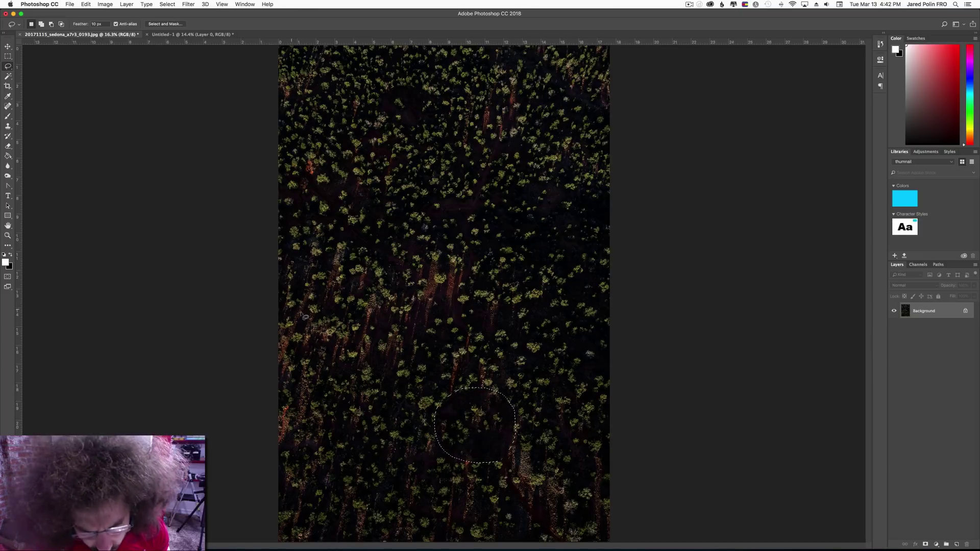
Apply a second Content-Aware Fill over the lower balloon's spot, then clear the selection.
{"action": "key", "text": "shift+BackSpace"}
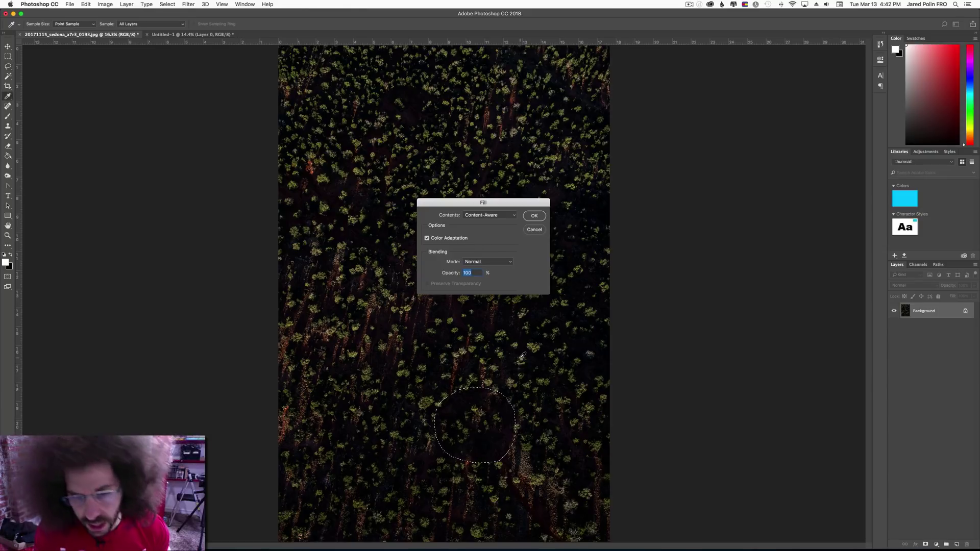
{"action": "key", "text": "Return"}
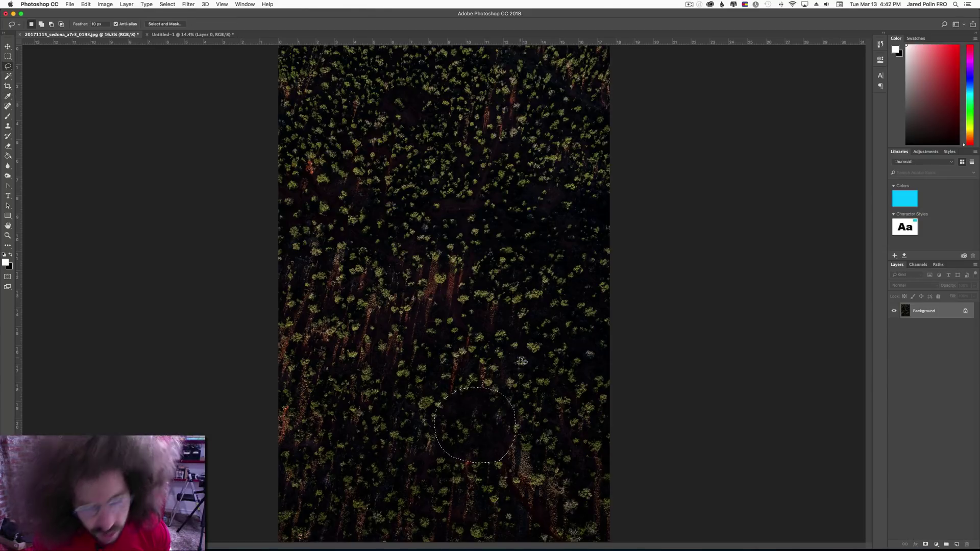
{"action": "left_click", "coordinate": [8, 56]}
{"action": "left_click", "coordinate": [660, 429]}
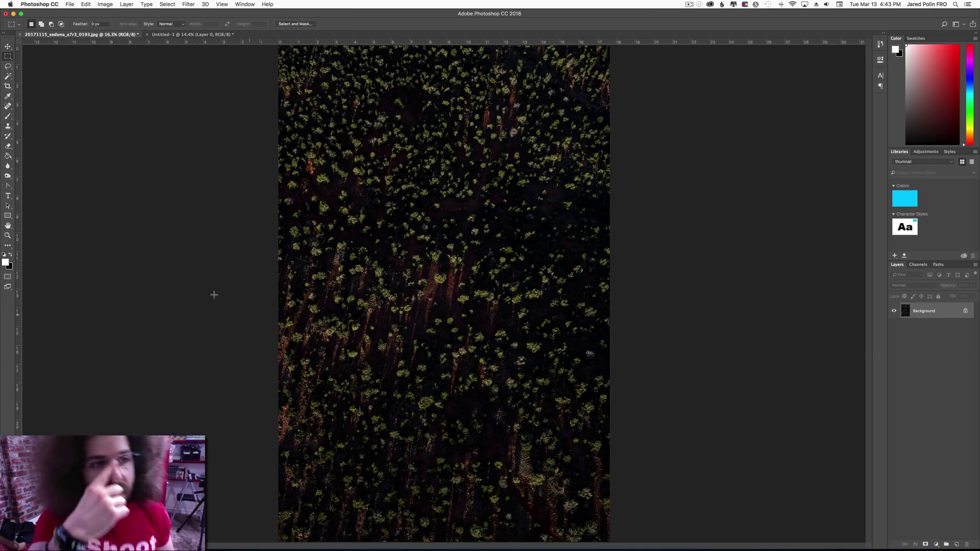
Switch to the Untitled-1 document holding the two-balloon photo on a taller canvas.
{"action": "left_click", "coordinate": [188, 35]}
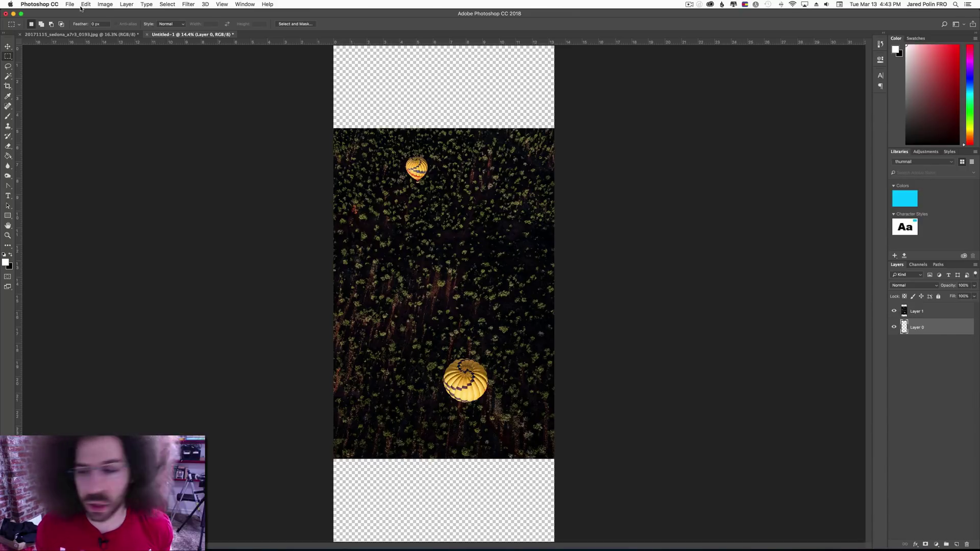
{"action": "left_click", "coordinate": [945, 309]}
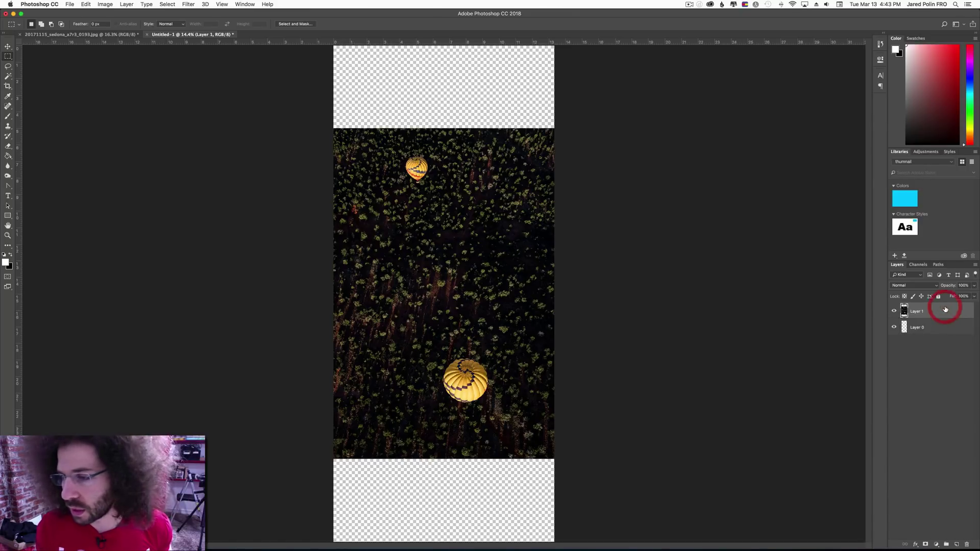
{"action": "left_click", "coordinate": [85, 4]}
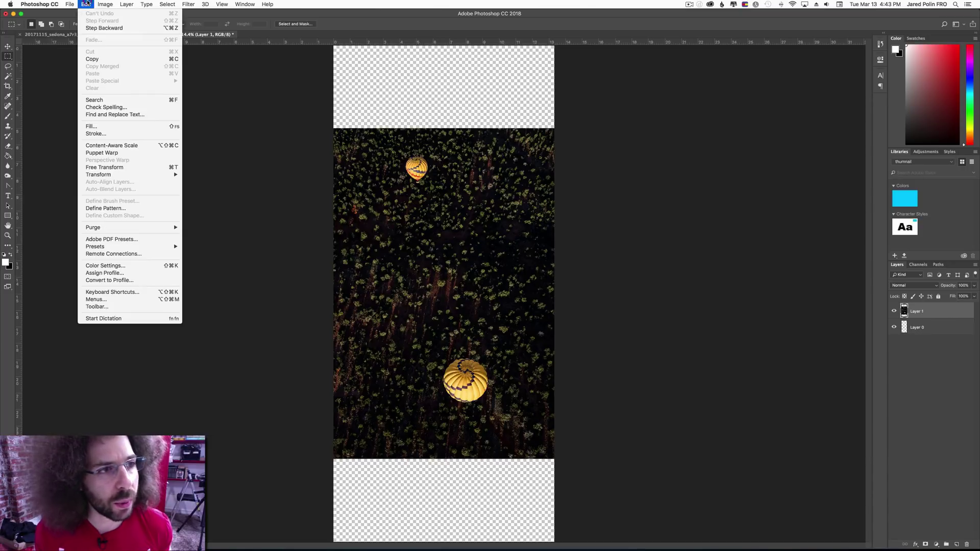
{"action": "mouse_move", "coordinate": [130, 175]}
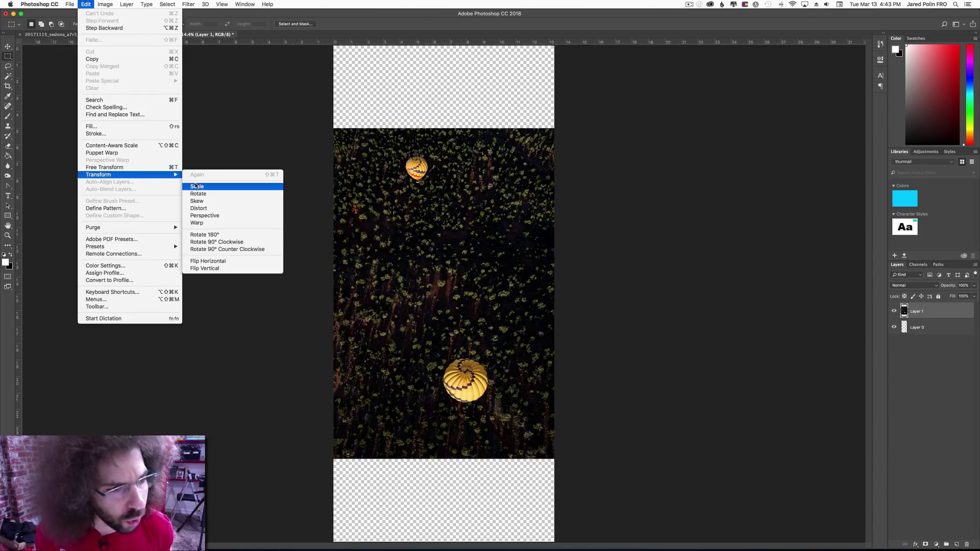
{"action": "left_click", "coordinate": [222, 186]}
{"action": "left_click_drag", "start_coordinate": [444, 128], "coordinate": [439, 43]}
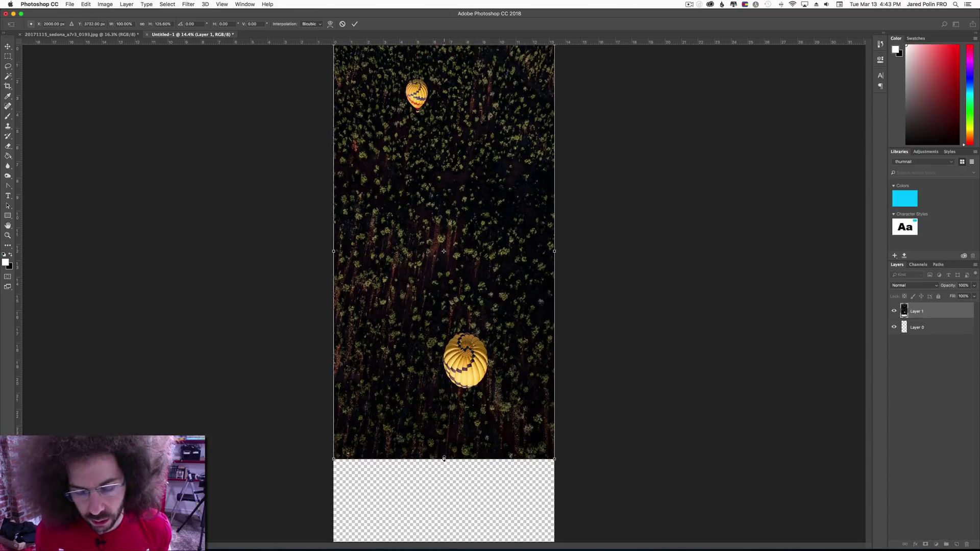
{"action": "left_click_drag", "start_coordinate": [444, 457], "coordinate": [444, 541]}
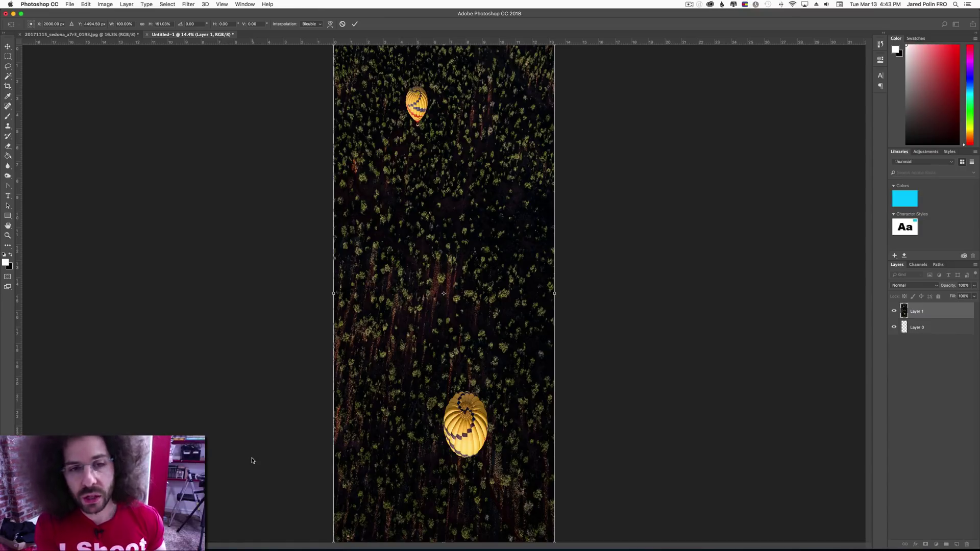
{"action": "key", "text": "Escape"}
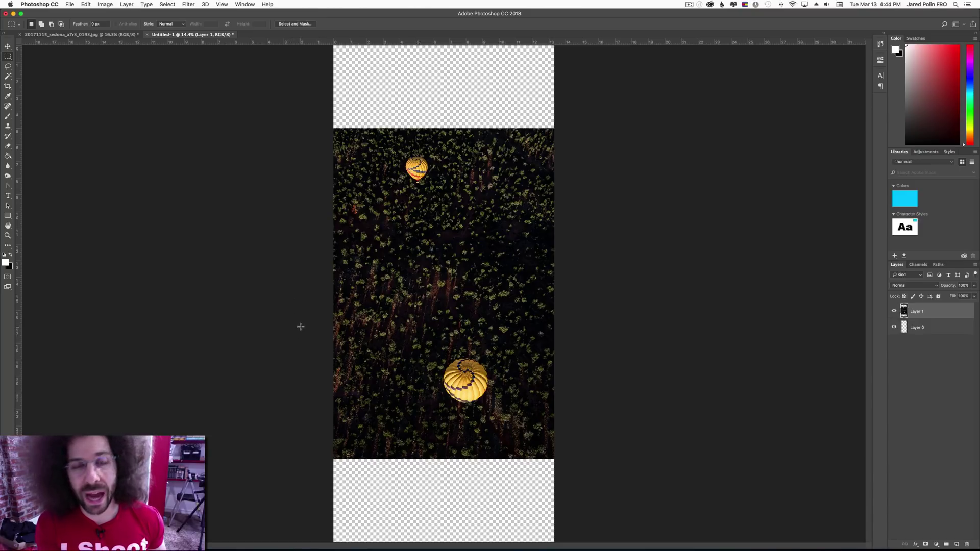
Bring the Photoshop System Outline PDF in Adobe Reader to the front via Mission Control.
{"action": "key", "text": "ctrl+Up"}
{"action": "left_click", "coordinate": [326, 291]}
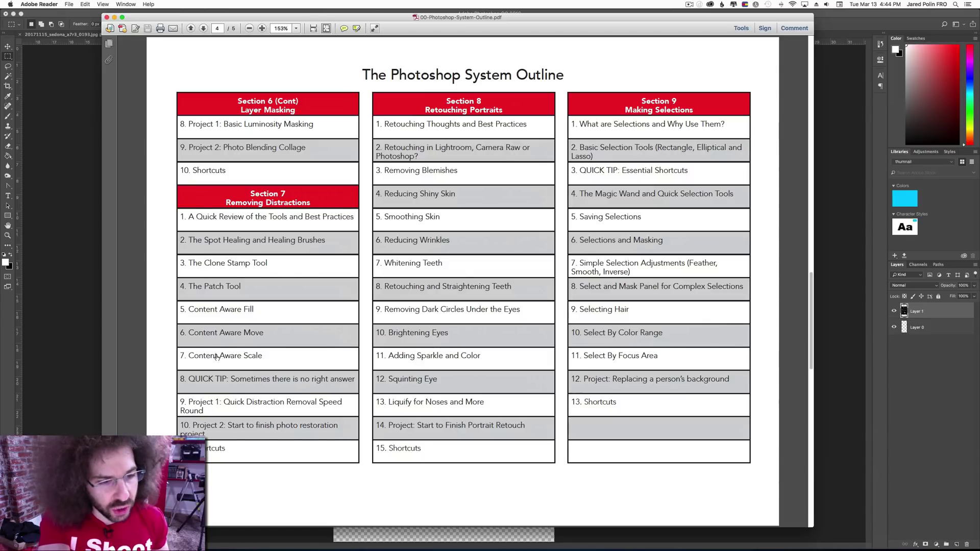
{"action": "key", "text": "ctrl+Up"}
Open the 0707_Content-Aware-Scale.mp4 lesson video from the Finder window.
{"action": "left_click", "coordinate": [462, 202]}
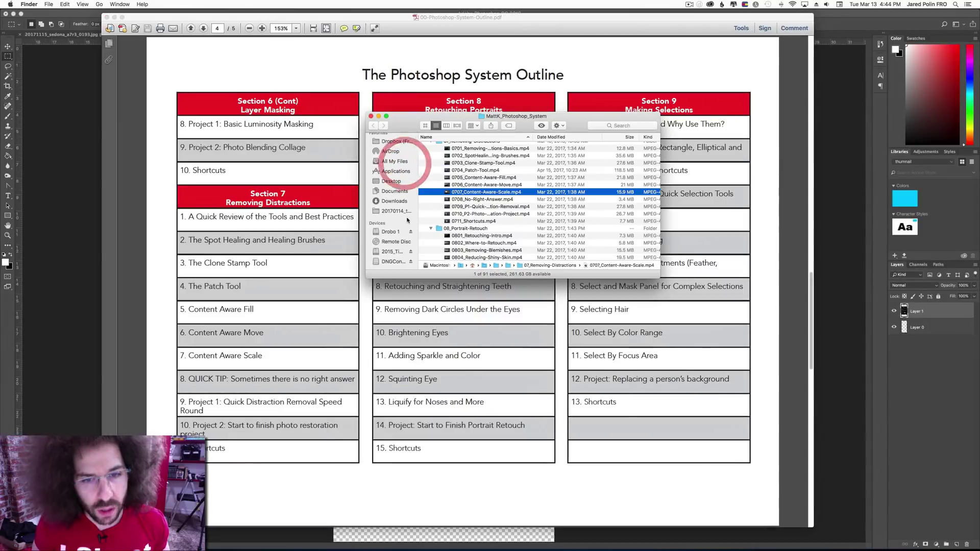
{"action": "scroll", "coordinate": [462, 202], "scroll_direction": "up", "scroll_amount": 2}
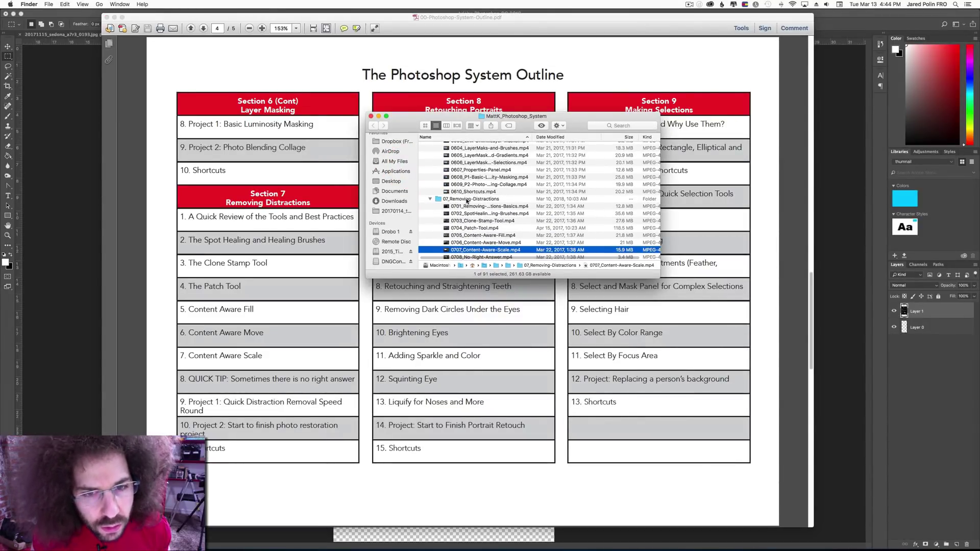
{"action": "scroll", "coordinate": [467, 202], "scroll_direction": "down", "scroll_amount": 1}
{"action": "double_click", "coordinate": [471, 200]}
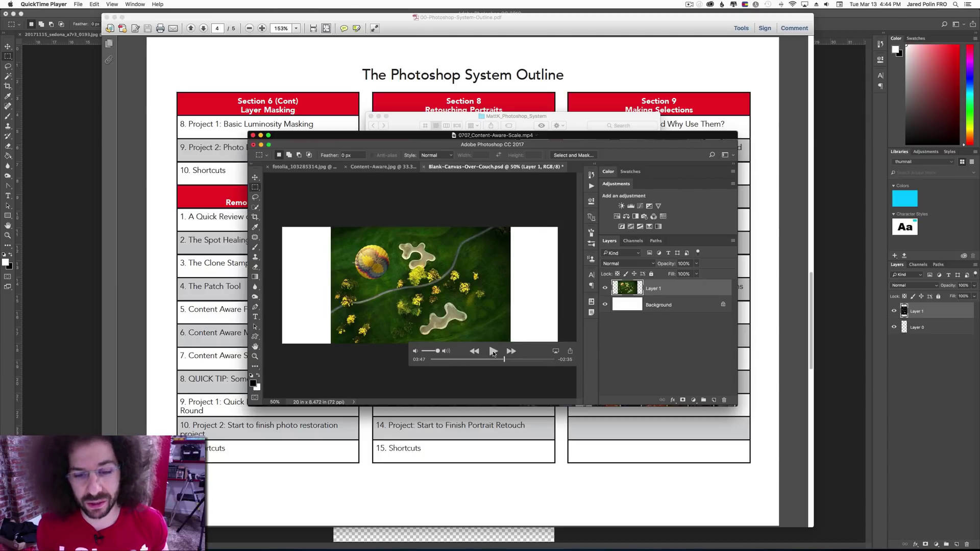
Play the lesson video and pause it at the Save Selection step, around 04:45.
{"action": "left_click", "coordinate": [493, 351]}
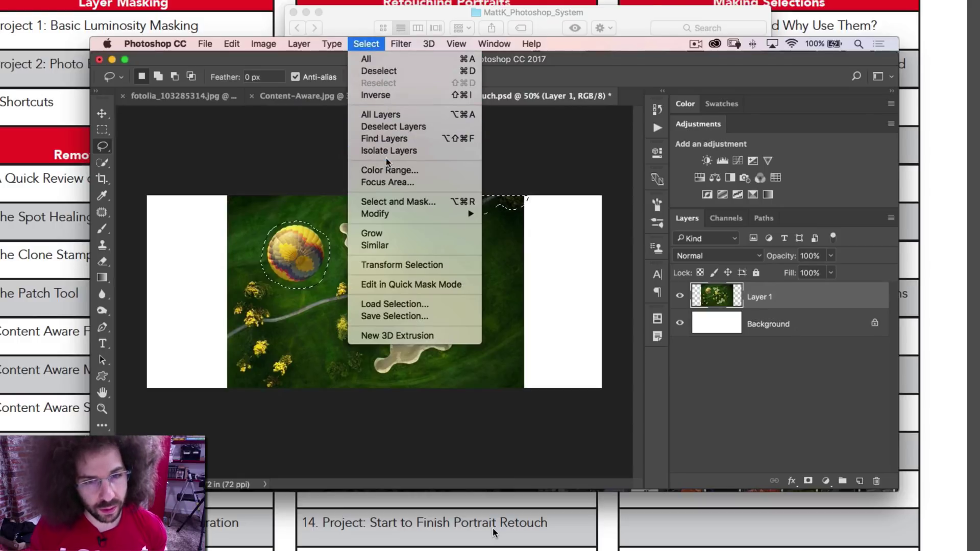
{"action": "mouse_move", "coordinate": [438, 464]}
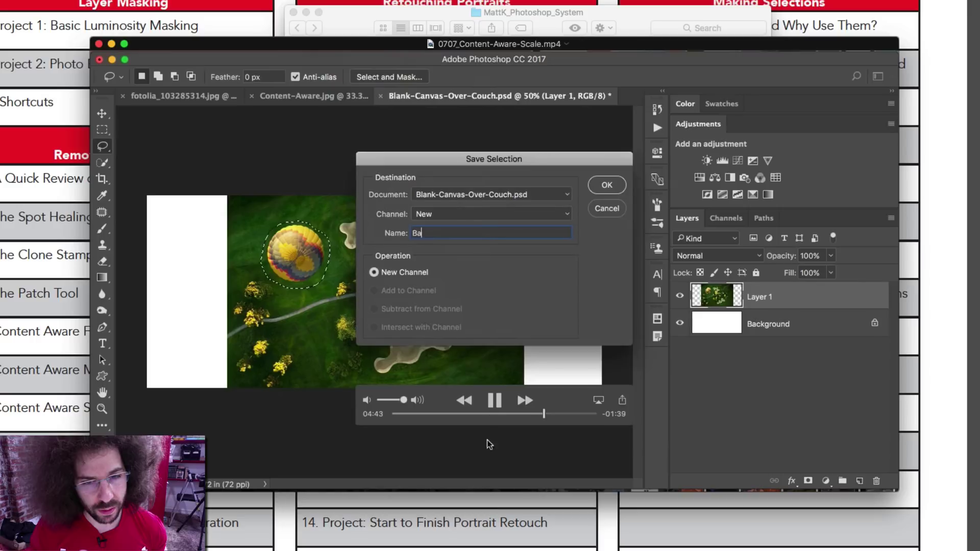
{"action": "left_click", "coordinate": [495, 400]}
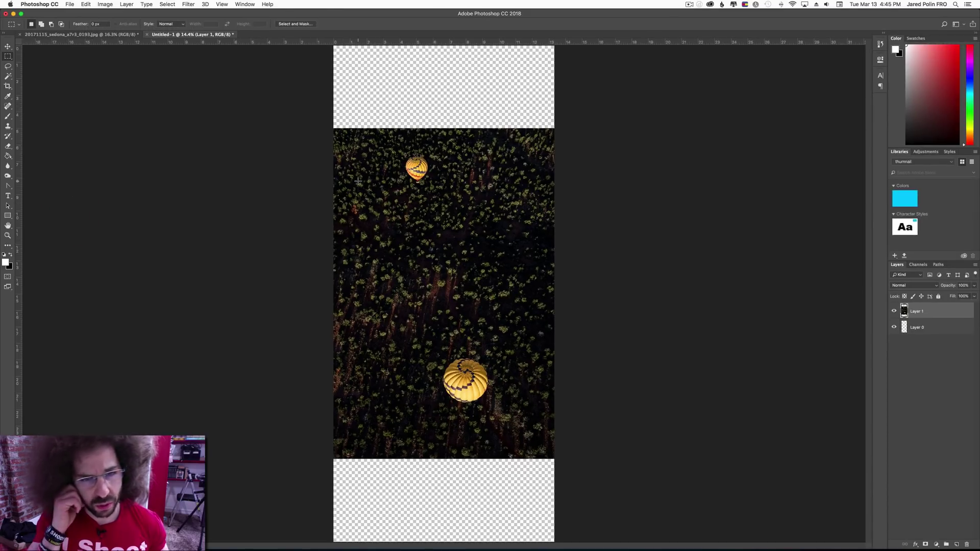
Lasso both yellow balloons into one selection and fit the canvas in the window.
{"action": "left_click", "coordinate": [7, 67]}
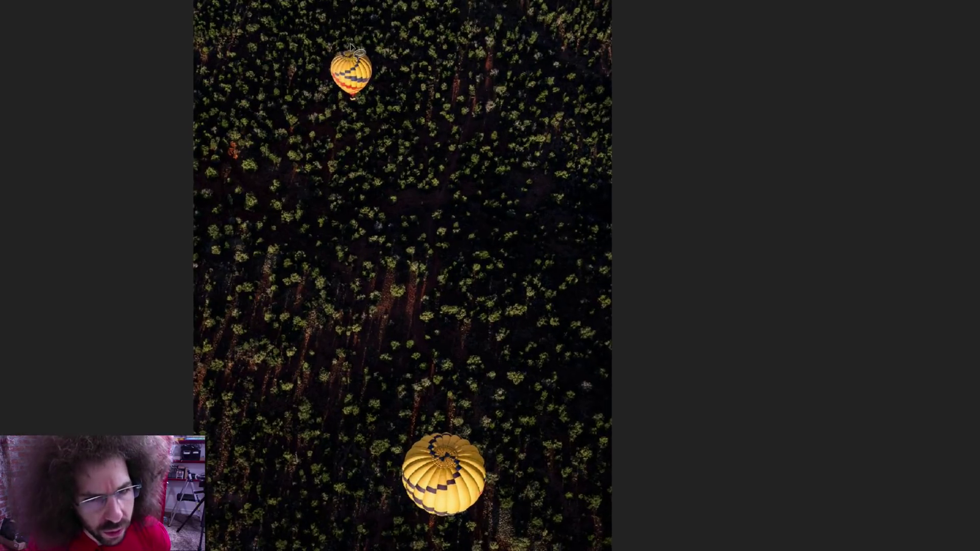
{"action": "mouse_move", "coordinate": [354, 47]}
{"action": "left_mouse_down"}
{"action": "mouse_move", "coordinate": [376, 82]}
{"action": "mouse_move", "coordinate": [372, 96]}
{"action": "mouse_move", "coordinate": [343, 104]}
{"action": "mouse_move", "coordinate": [326, 84]}
{"action": "mouse_move", "coordinate": [335, 51]}
{"action": "mouse_move", "coordinate": [353, 47]}
{"action": "left_mouse_up"}
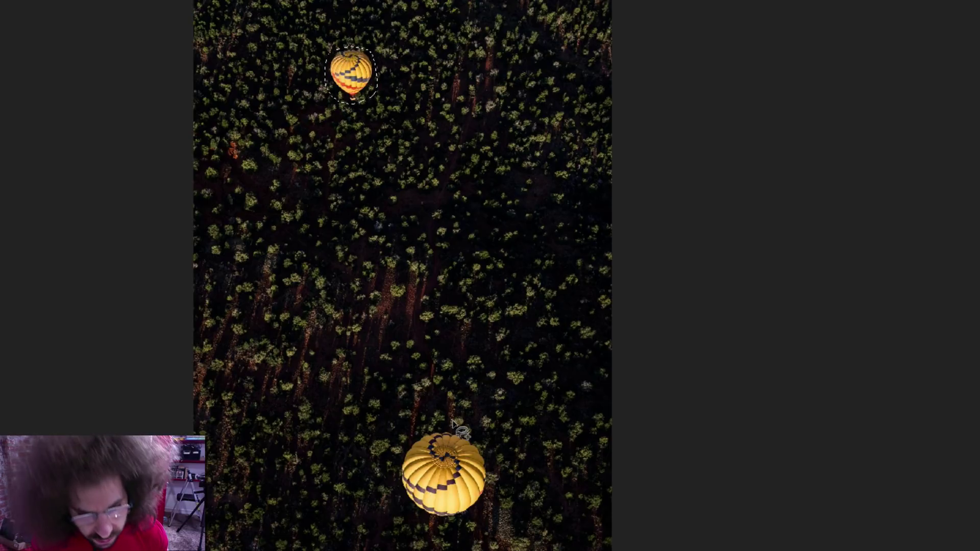
{"action": "mouse_move", "coordinate": [461, 431]}
{"action": "left_mouse_down"}
{"action": "mouse_move", "coordinate": [491, 470]}
{"action": "mouse_move", "coordinate": [486, 500]}
{"action": "mouse_move", "coordinate": [455, 521]}
{"action": "mouse_move", "coordinate": [419, 523]}
{"action": "mouse_move", "coordinate": [394, 497]}
{"action": "mouse_move", "coordinate": [392, 469]}
{"action": "mouse_move", "coordinate": [411, 435]}
{"action": "mouse_move", "coordinate": [461, 436]}
{"action": "left_mouse_up"}
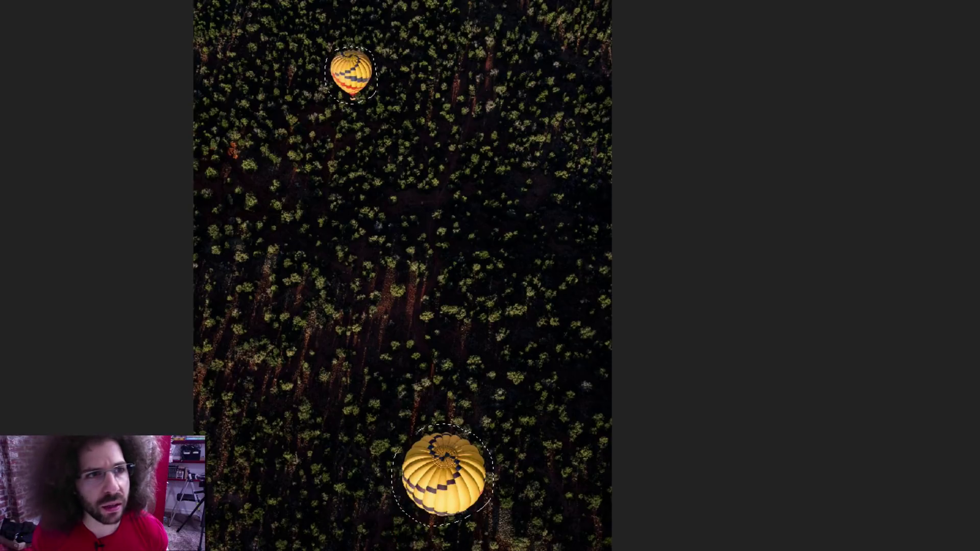
{"action": "key", "text": "ctrl+0"}
Save the selection as a new channel named NEWBALLON.
{"action": "left_click", "coordinate": [167, 4]}
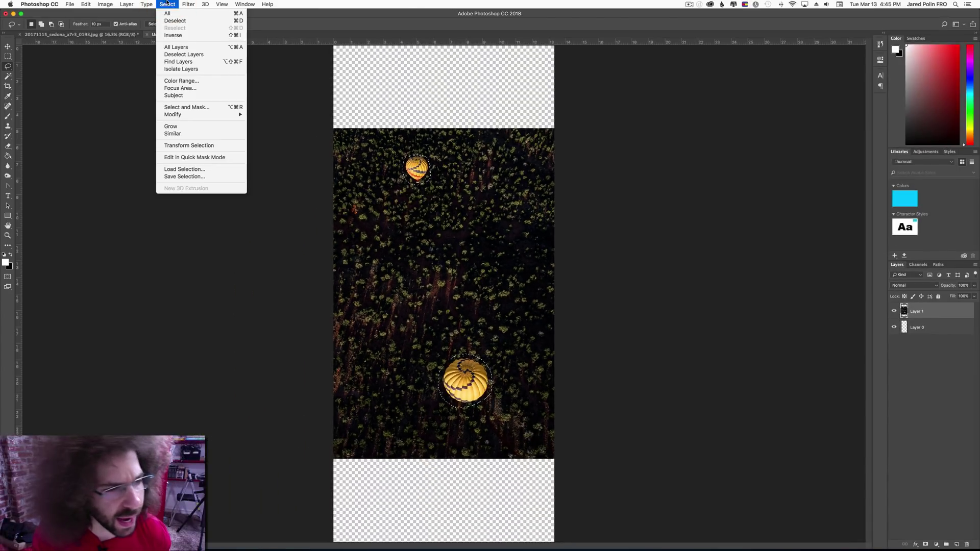
{"action": "left_click", "coordinate": [195, 176]}
{"action": "type", "text": "NEWBALLON"}
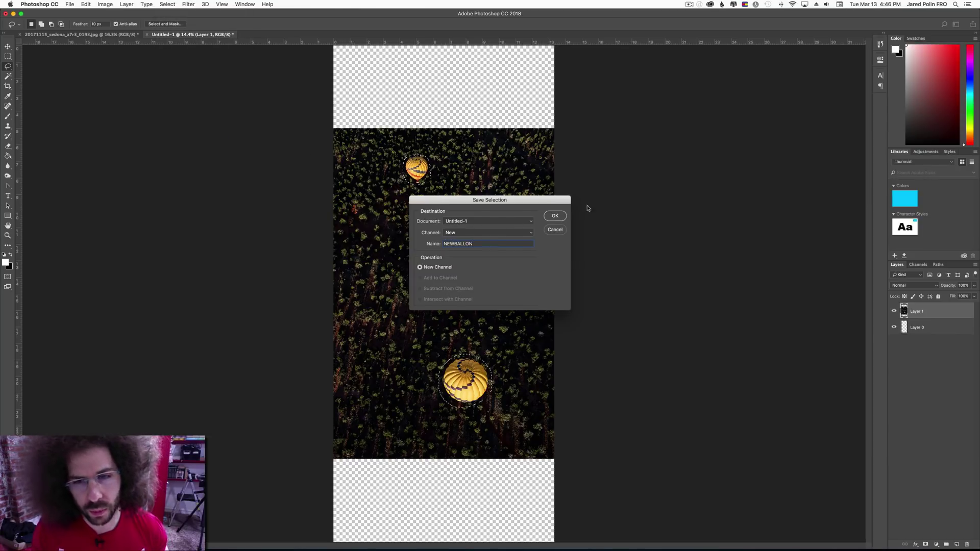
{"action": "left_click", "coordinate": [555, 215]}
Bring the QuickTime tutorial window forward and resume playing the lesson.
{"action": "key", "text": "ctrl+Up"}
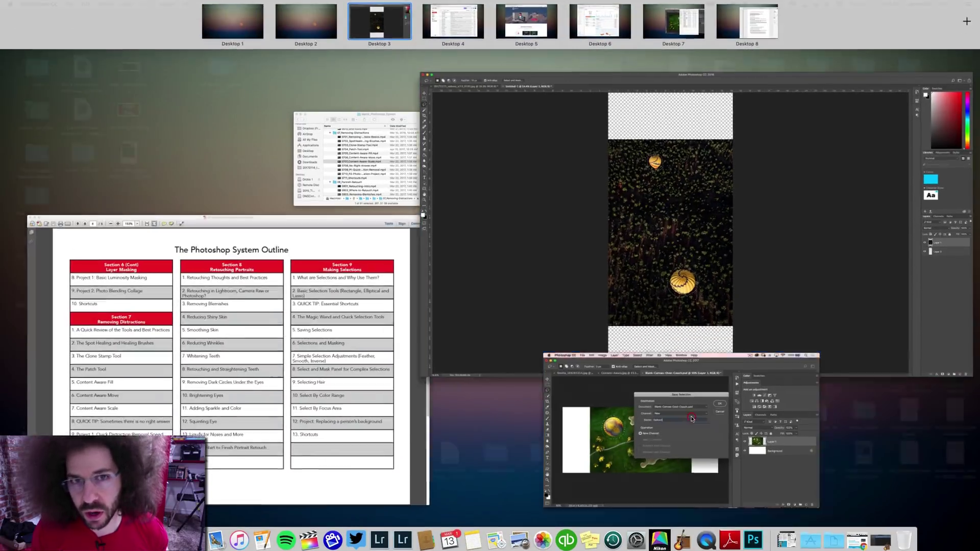
{"action": "left_click", "coordinate": [692, 419]}
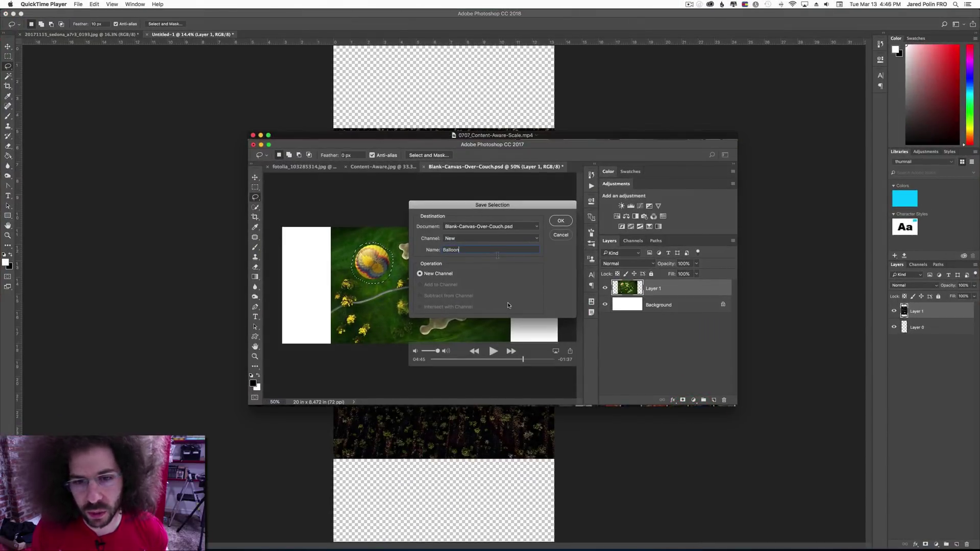
{"action": "left_click", "coordinate": [491, 351]}
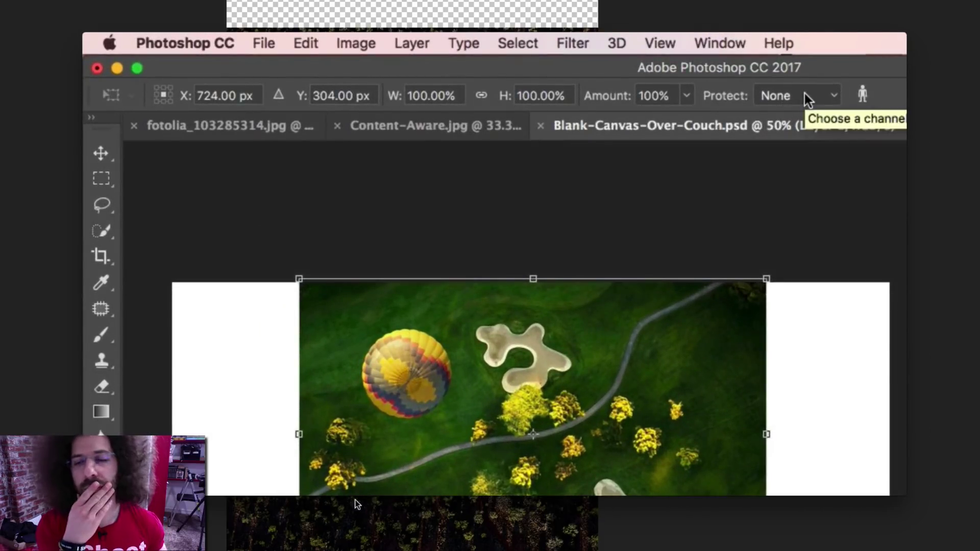
{"action": "mouse_move", "coordinate": [612, 367]}
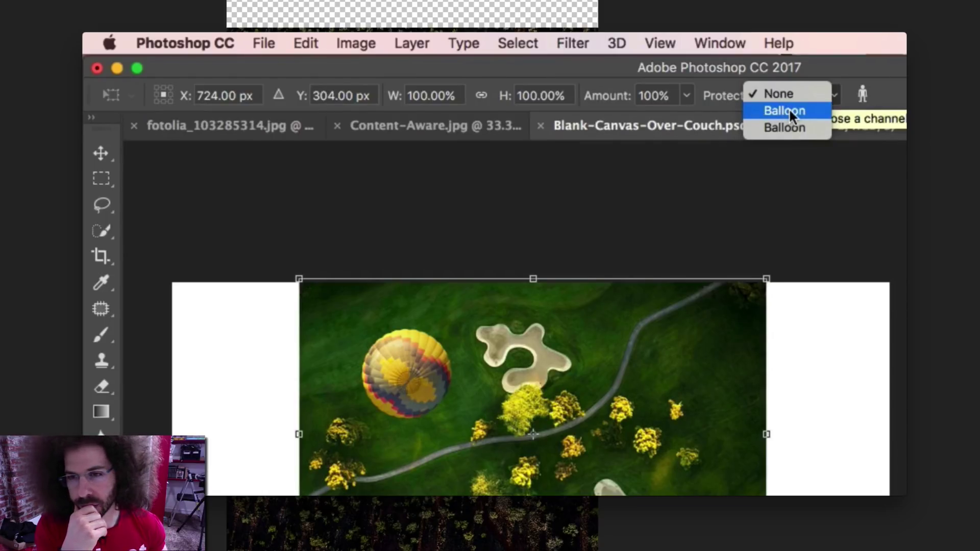
{"action": "left_click", "coordinate": [775, 111]}
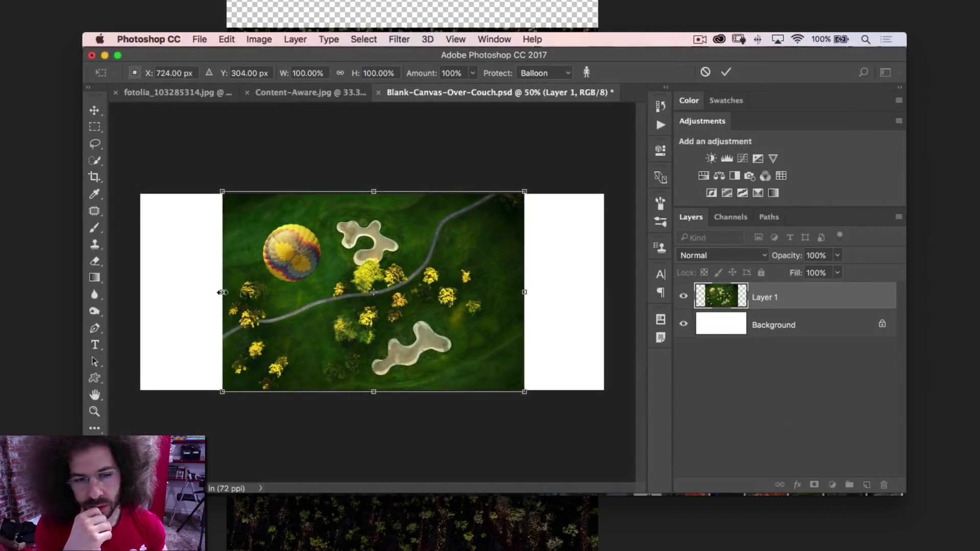
{"action": "left_click_drag", "start_coordinate": [221, 292], "coordinate": [133, 291]}
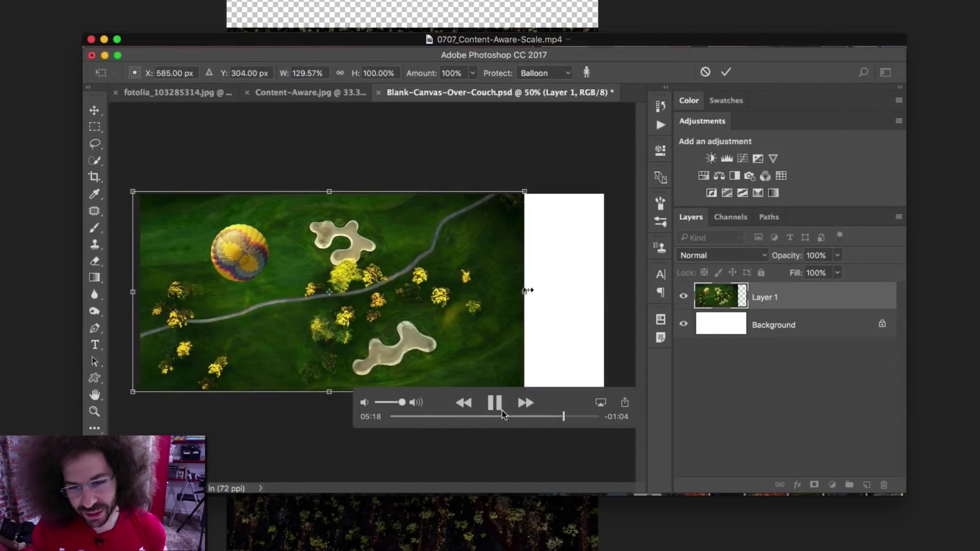
Pause the tutorial, rewind it to the Content-Aware Scale step at 04:56, and resume.
{"action": "left_click", "coordinate": [499, 408]}
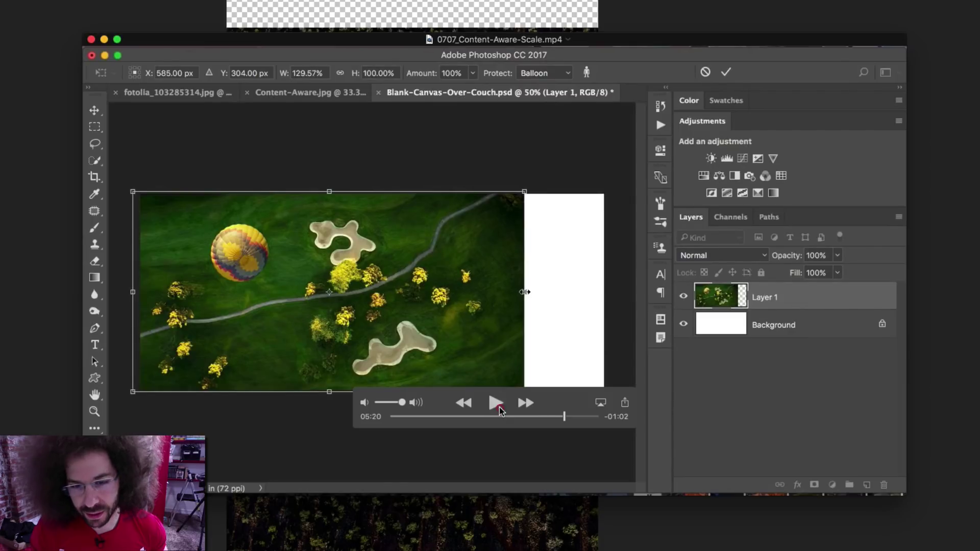
{"action": "left_click", "coordinate": [558, 417]}
{"action": "left_click", "coordinate": [551, 416]}
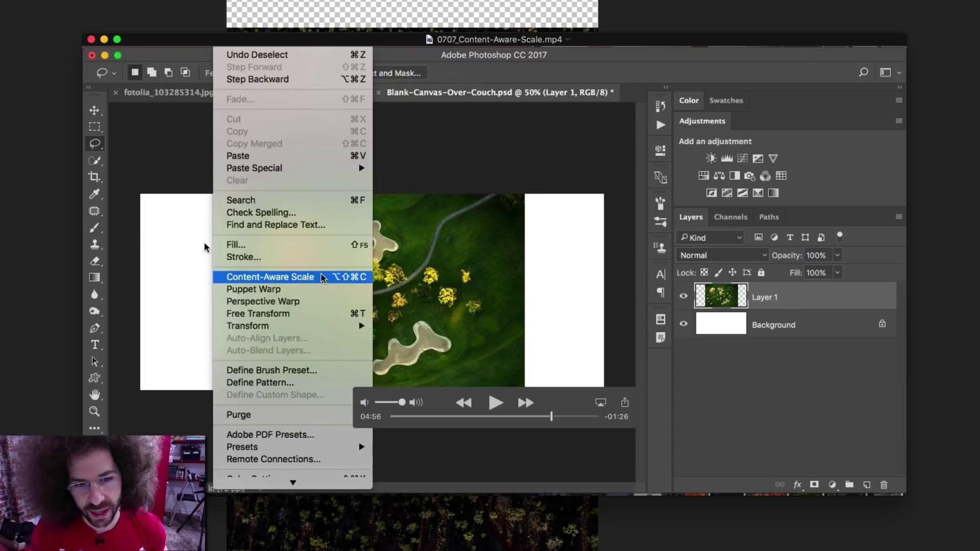
{"action": "key", "text": "space"}
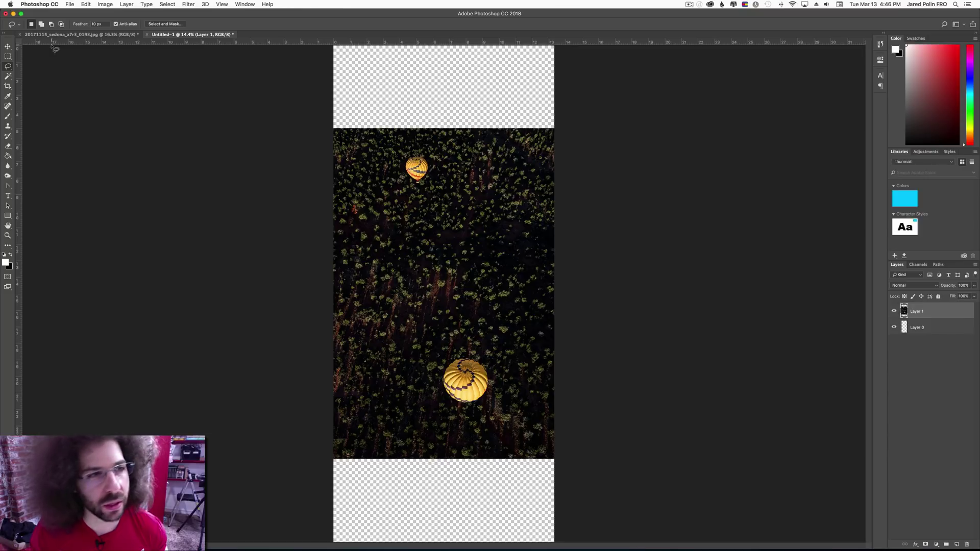
Content-Aware Scale the forest layer with NEWBALLON protected, stretching it to the canvas top and bottom.
{"action": "left_click", "coordinate": [86, 5]}
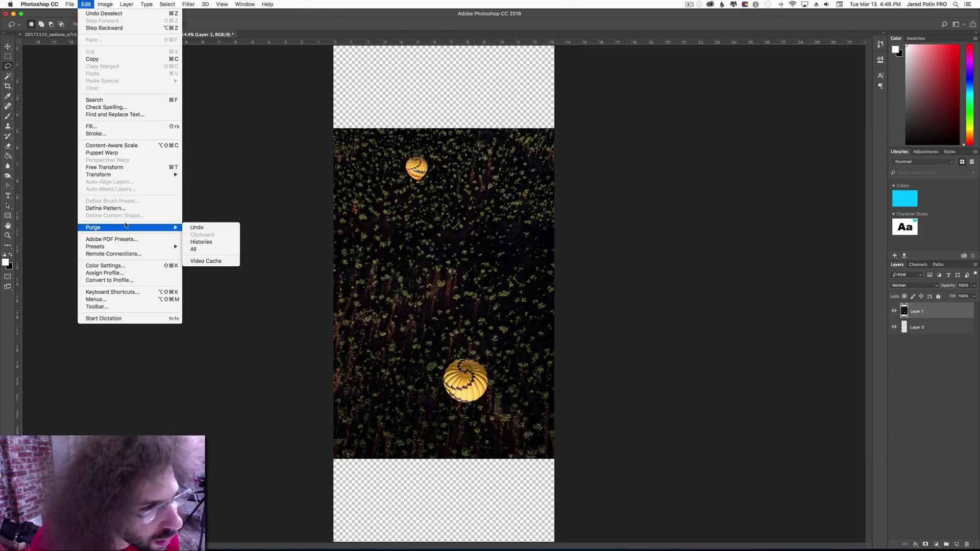
{"action": "left_click", "coordinate": [125, 146]}
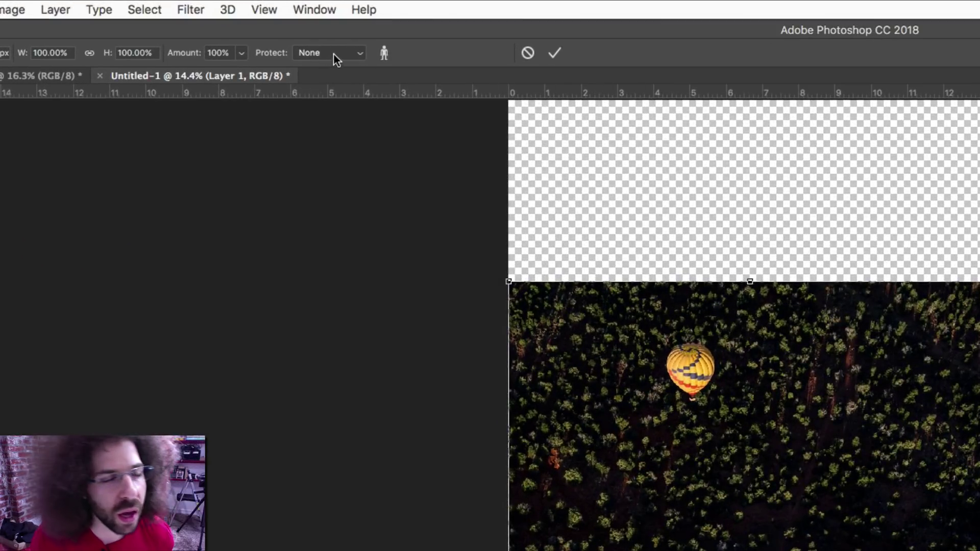
{"action": "left_click", "coordinate": [336, 58]}
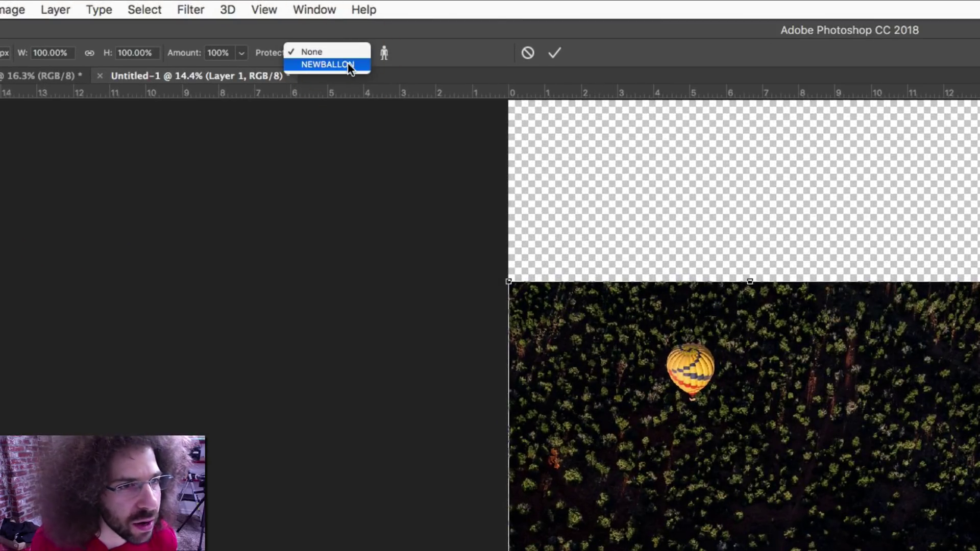
{"action": "left_click", "coordinate": [348, 63]}
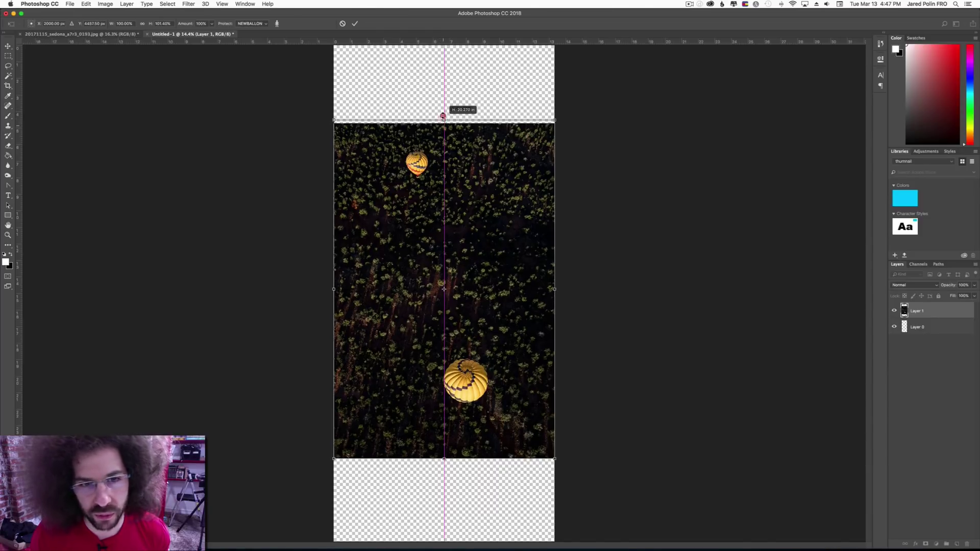
{"action": "left_click_drag", "start_coordinate": [443, 115], "coordinate": [451, 42]}
{"action": "left_click", "coordinate": [443, 116]}
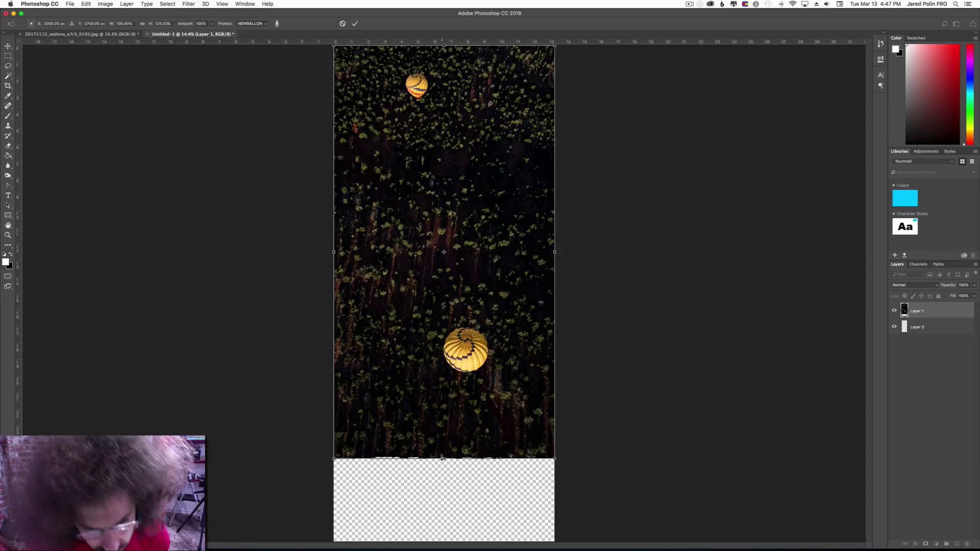
{"action": "left_click_drag", "start_coordinate": [442, 457], "coordinate": [445, 543]}
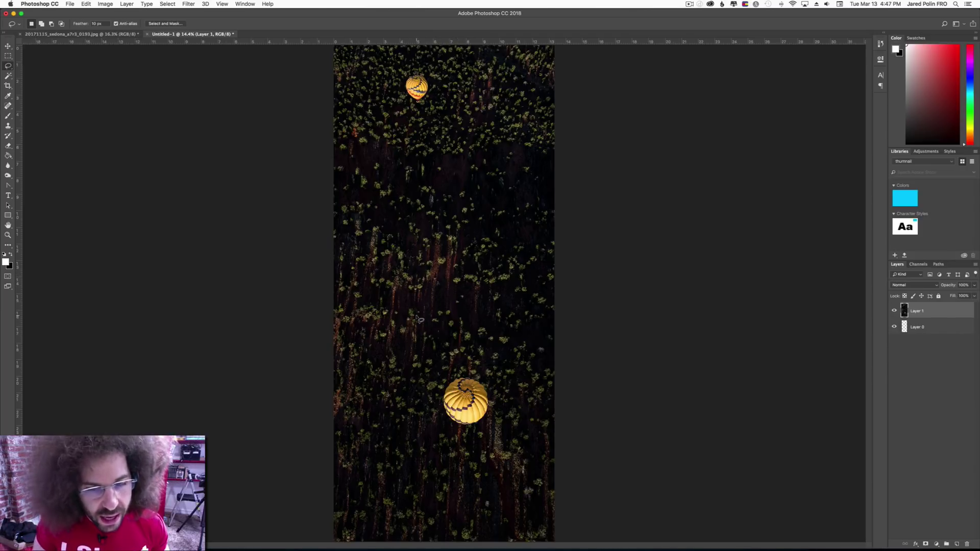
Switch to the QuickTime tutorial window and resume playback.
{"action": "key", "text": "ctrl+Up"}
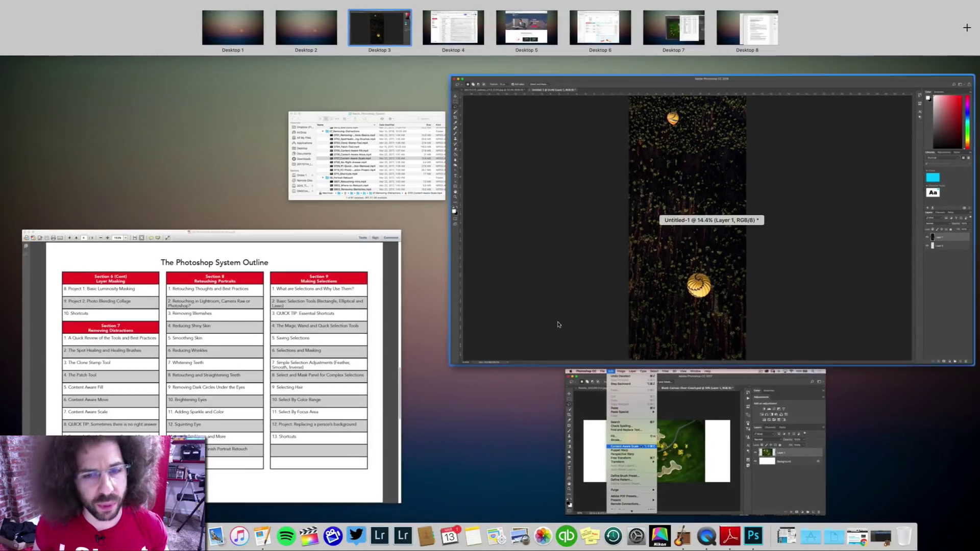
{"action": "left_click", "coordinate": [636, 411]}
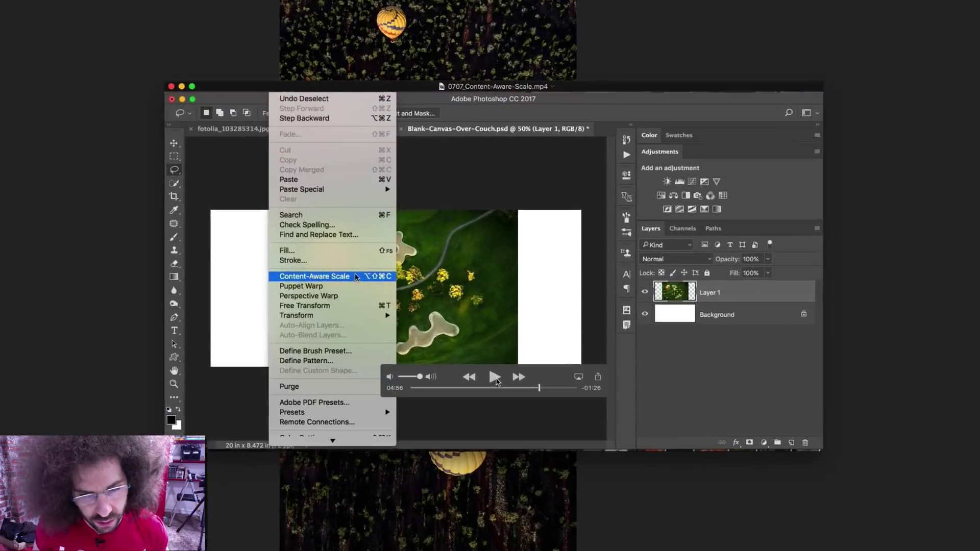
{"action": "left_click", "coordinate": [493, 351]}
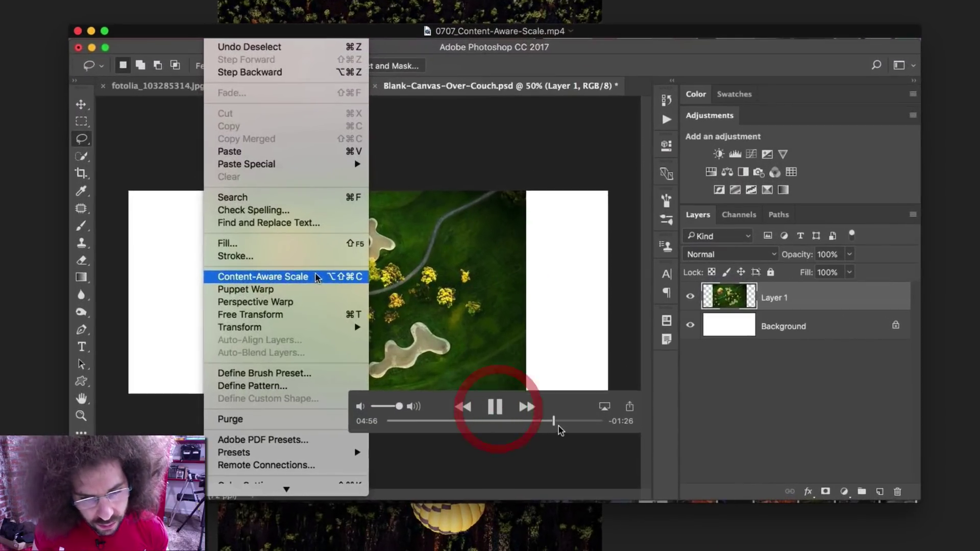
Skip ahead through the tutorial and pause at 05:56 on the widened golf-course result.
{"action": "left_click", "coordinate": [559, 422]}
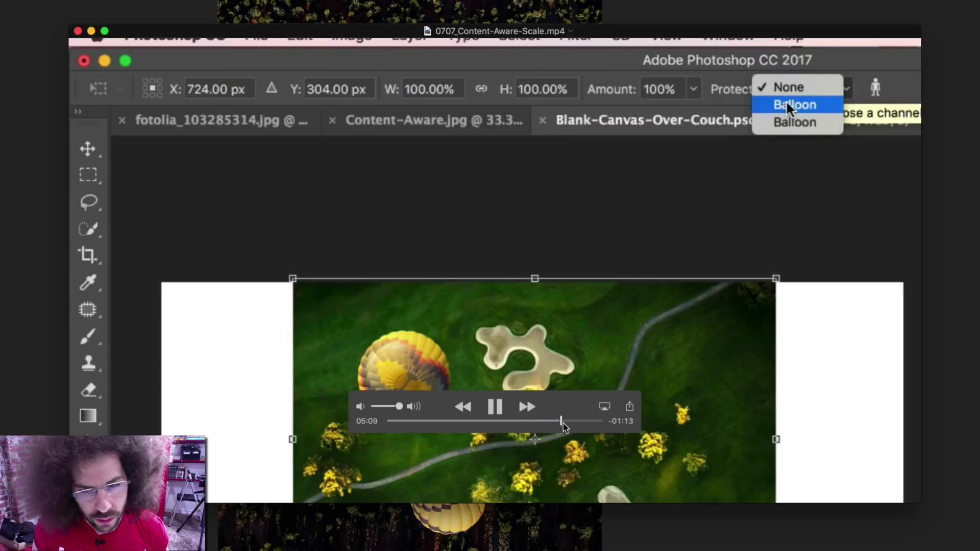
{"action": "left_click", "coordinate": [568, 422]}
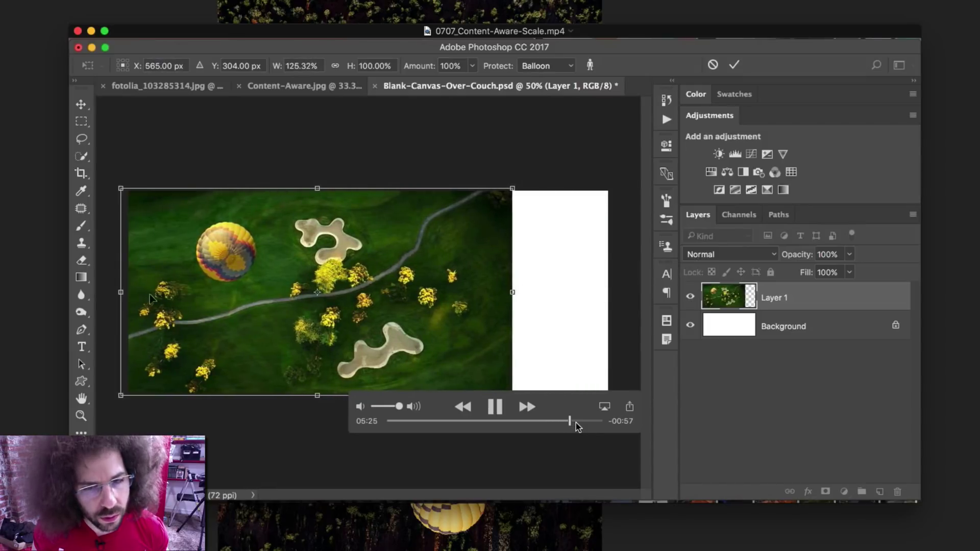
{"action": "left_click", "coordinate": [576, 422]}
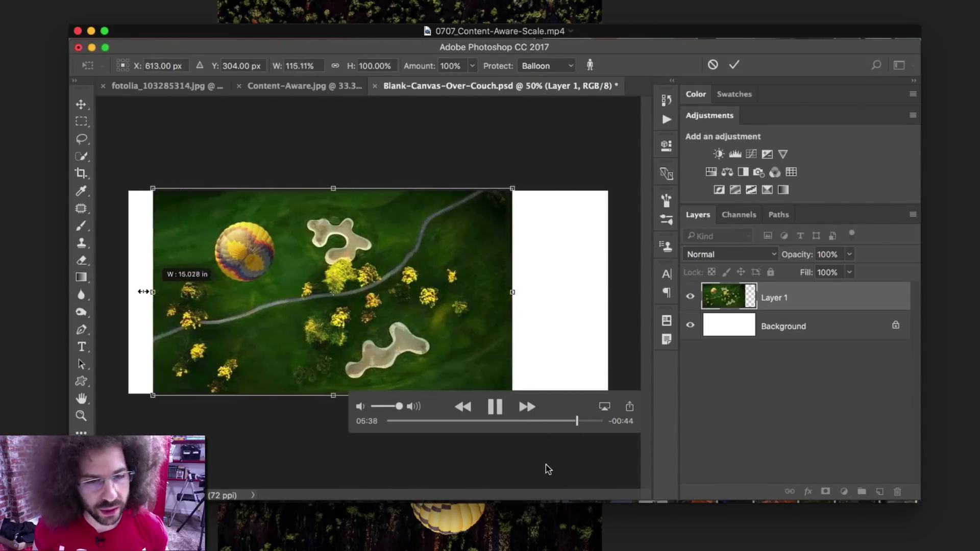
{"action": "left_click", "coordinate": [568, 423]}
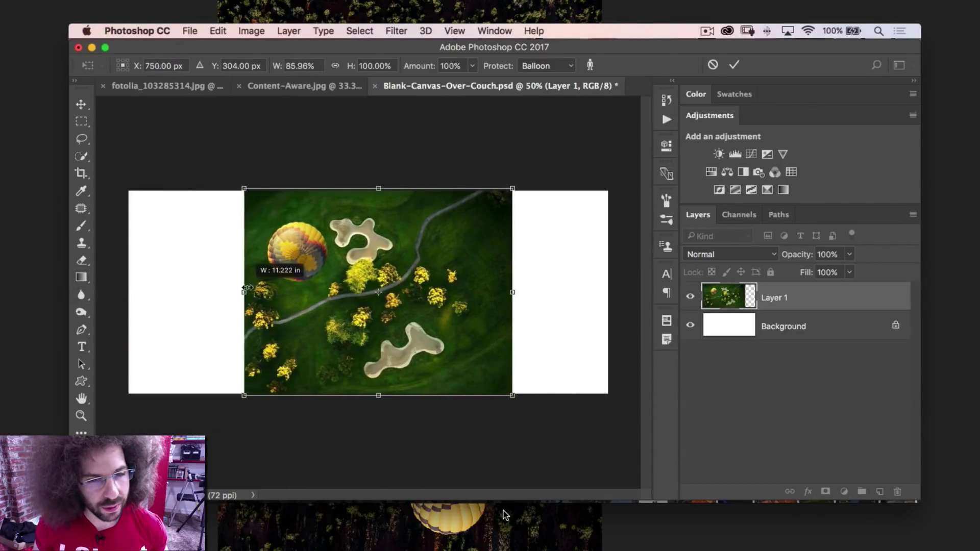
{"action": "mouse_move", "coordinate": [506, 487]}
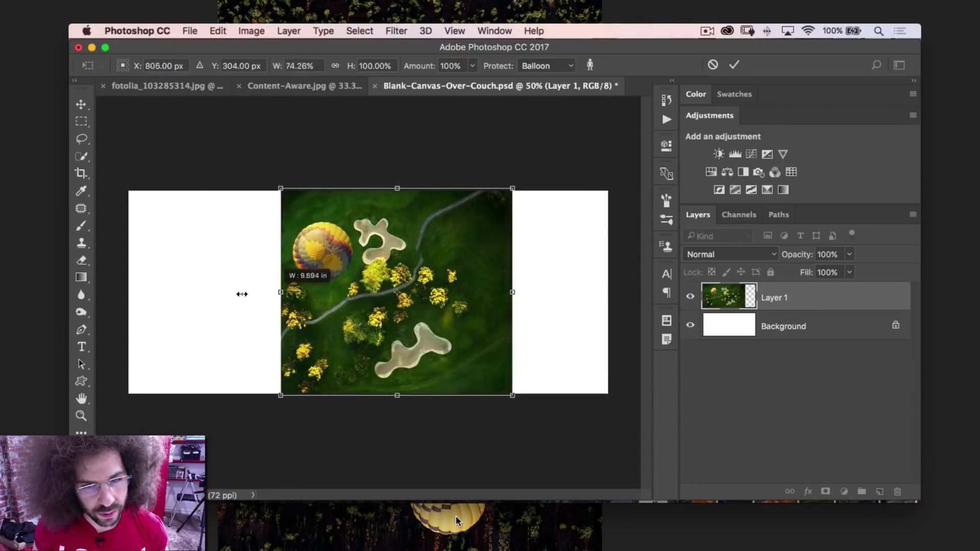
{"action": "mouse_move", "coordinate": [485, 442]}
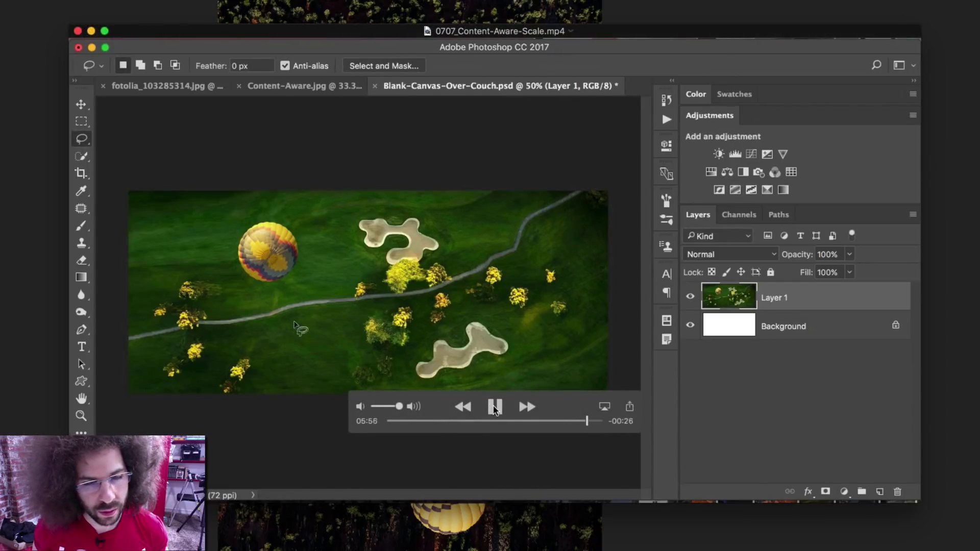
{"action": "left_click", "coordinate": [494, 407]}
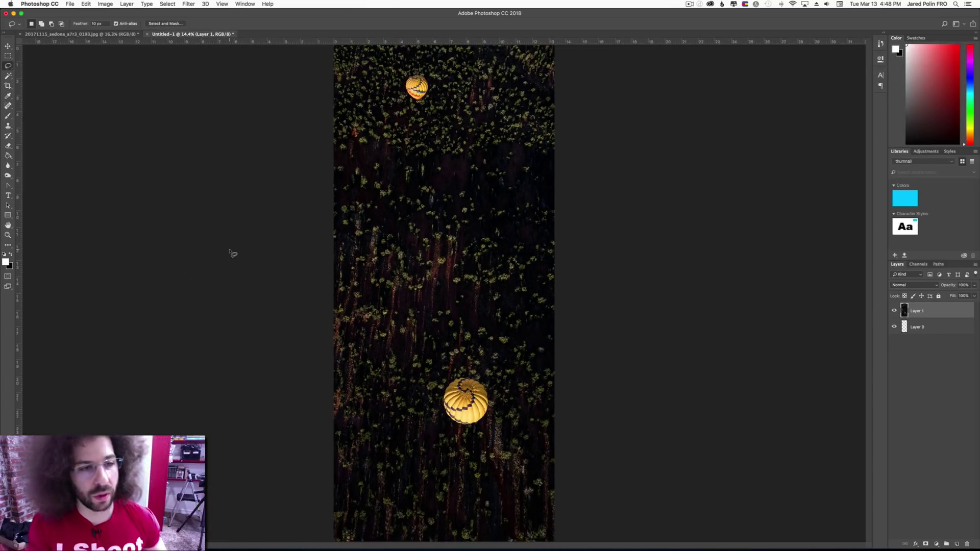